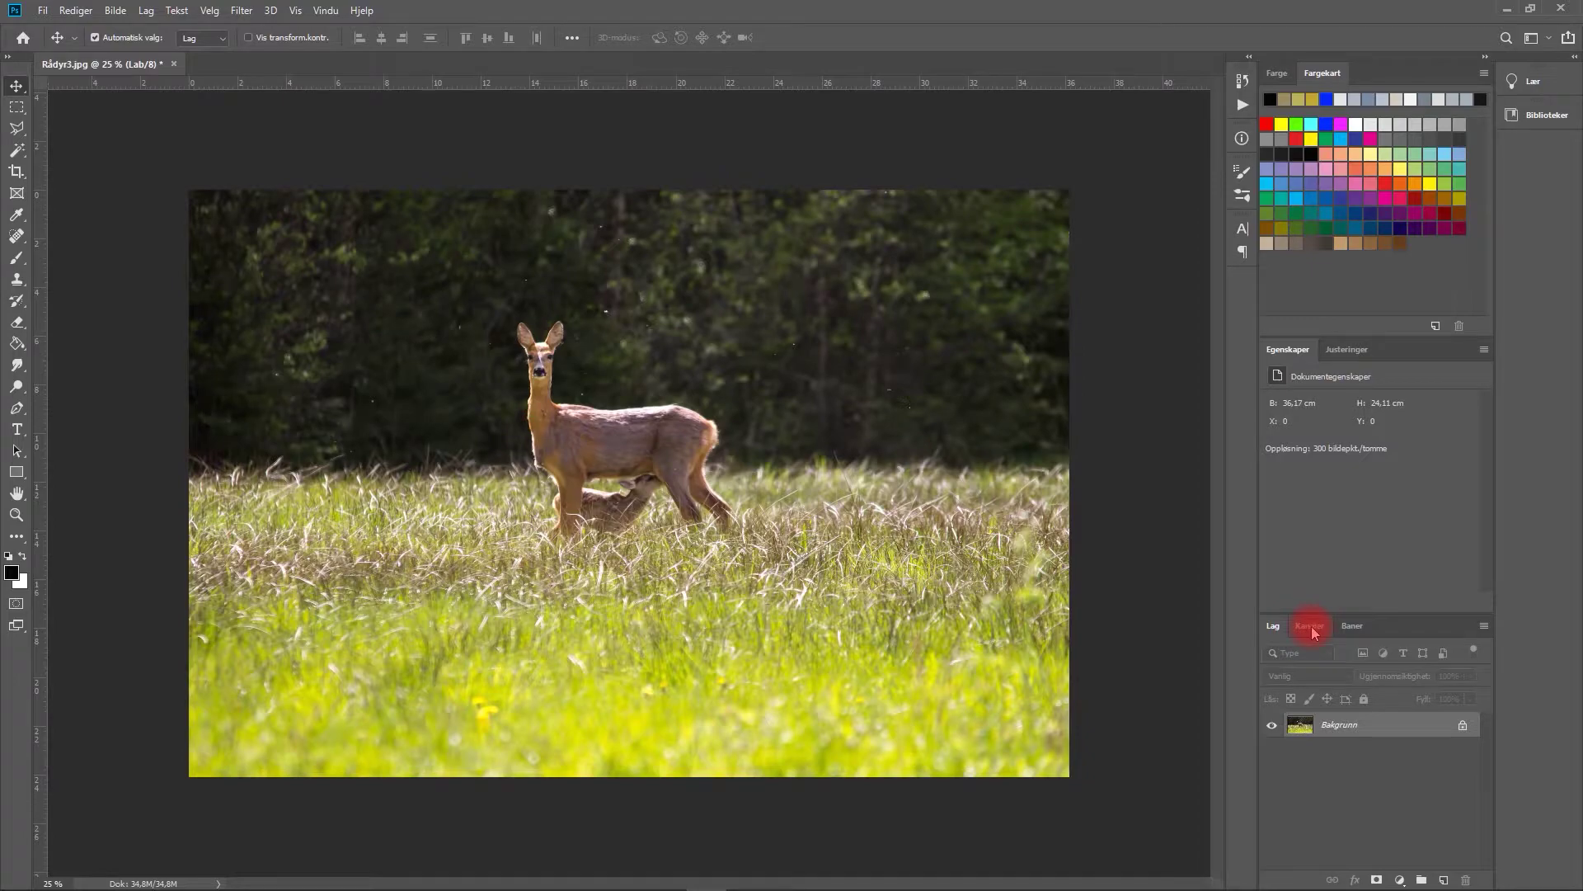
# - Delete the b channel and the Alpha 2 channel so only the Lightness-based channel remains
pyautogui.click(1311, 626)
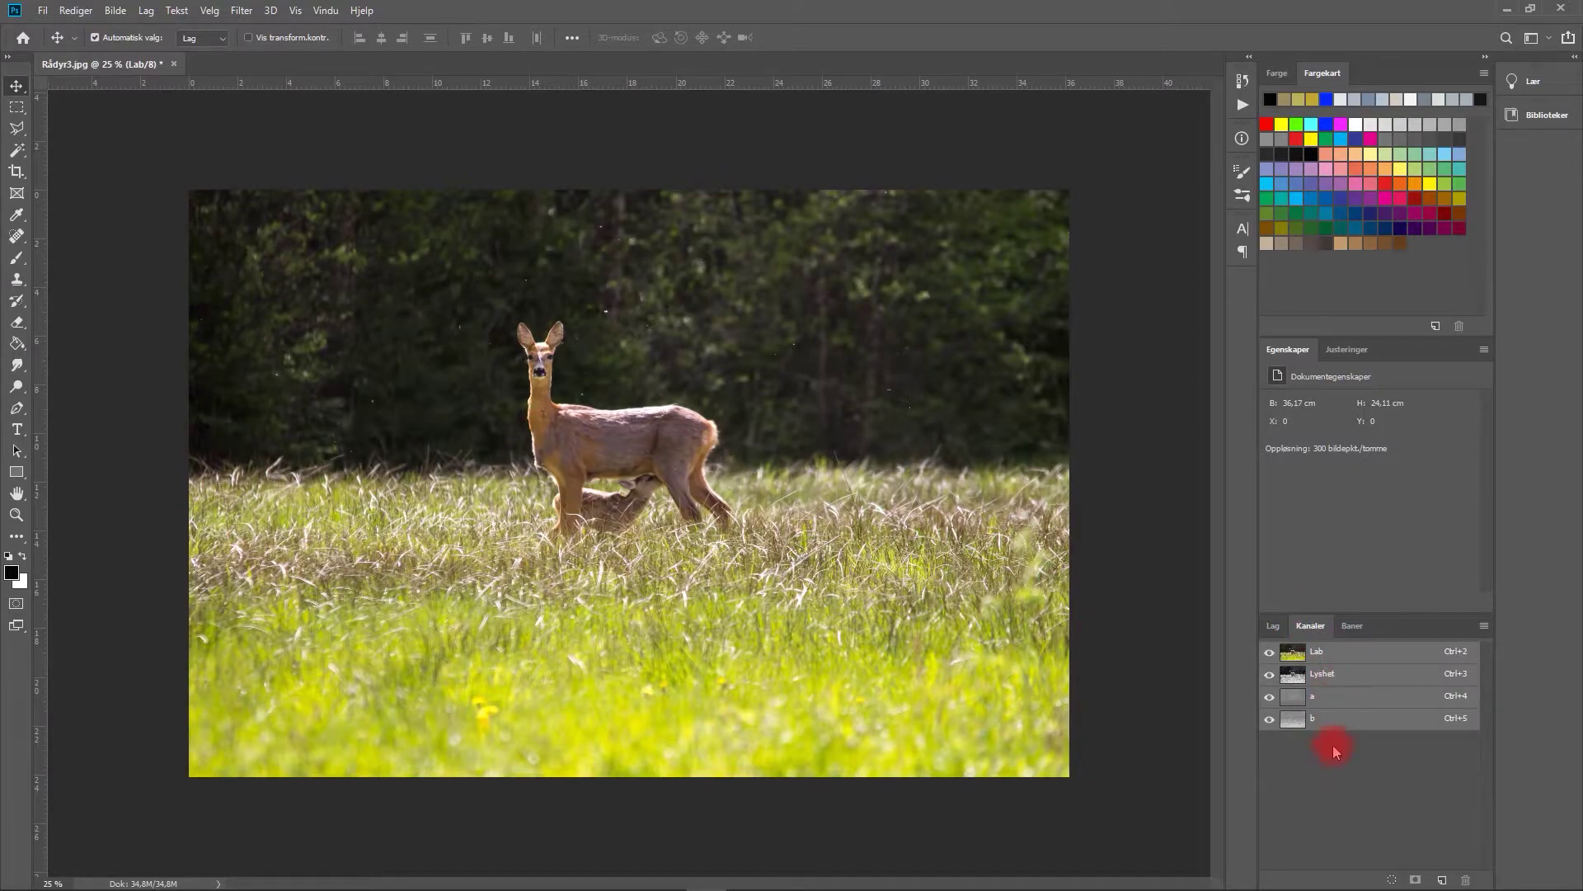
pyautogui.click(1336, 728)
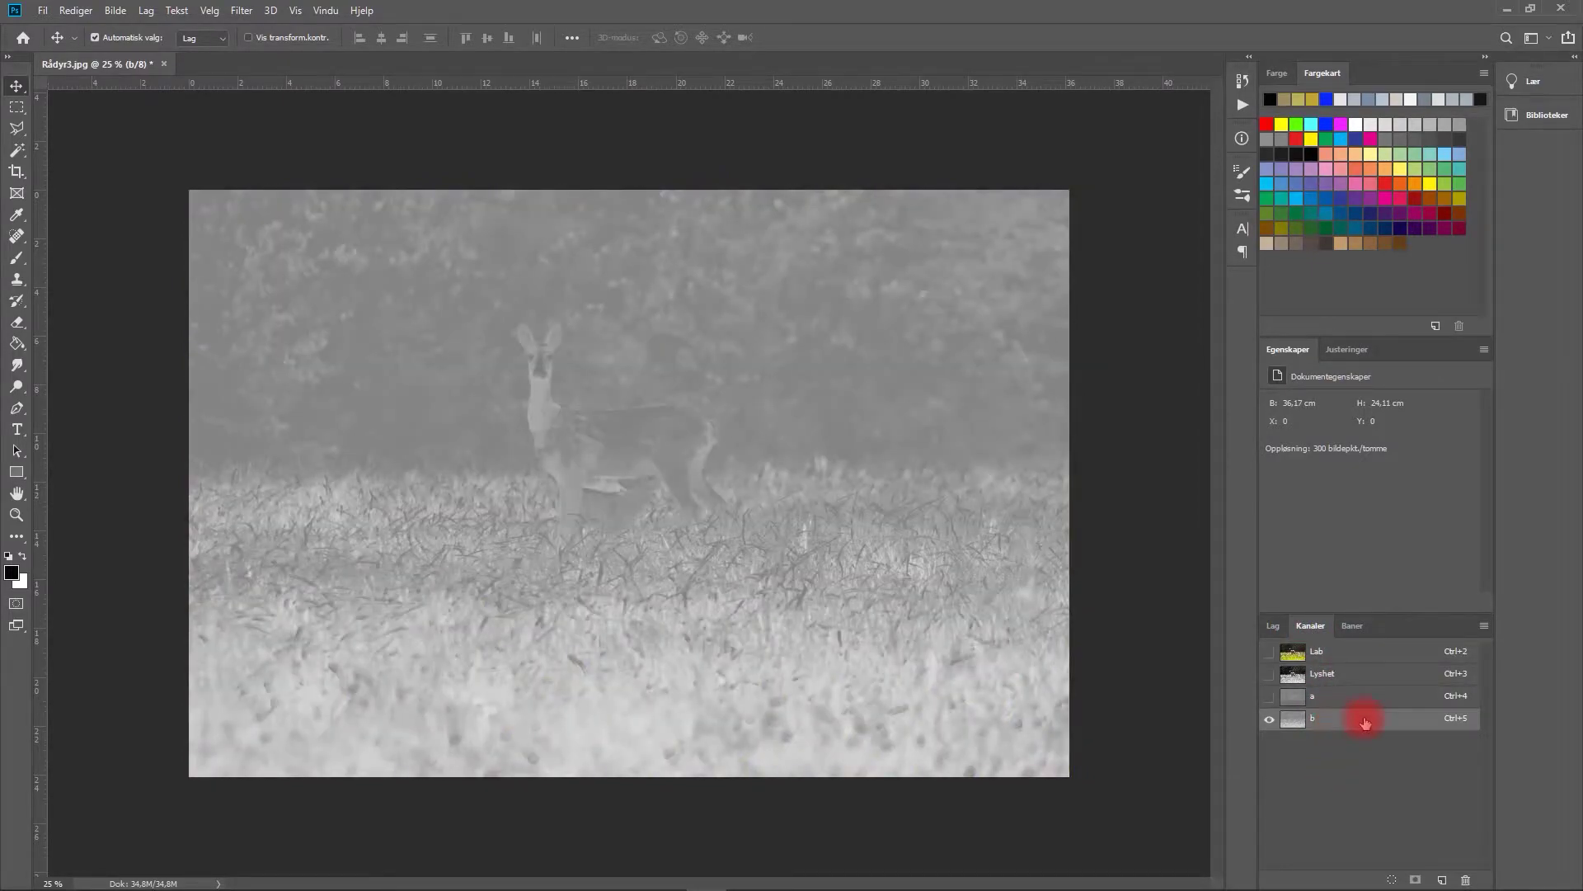
pyautogui.moveTo(1334, 724); pyautogui.dragTo(1465, 880)
pyautogui.click(1376, 676)
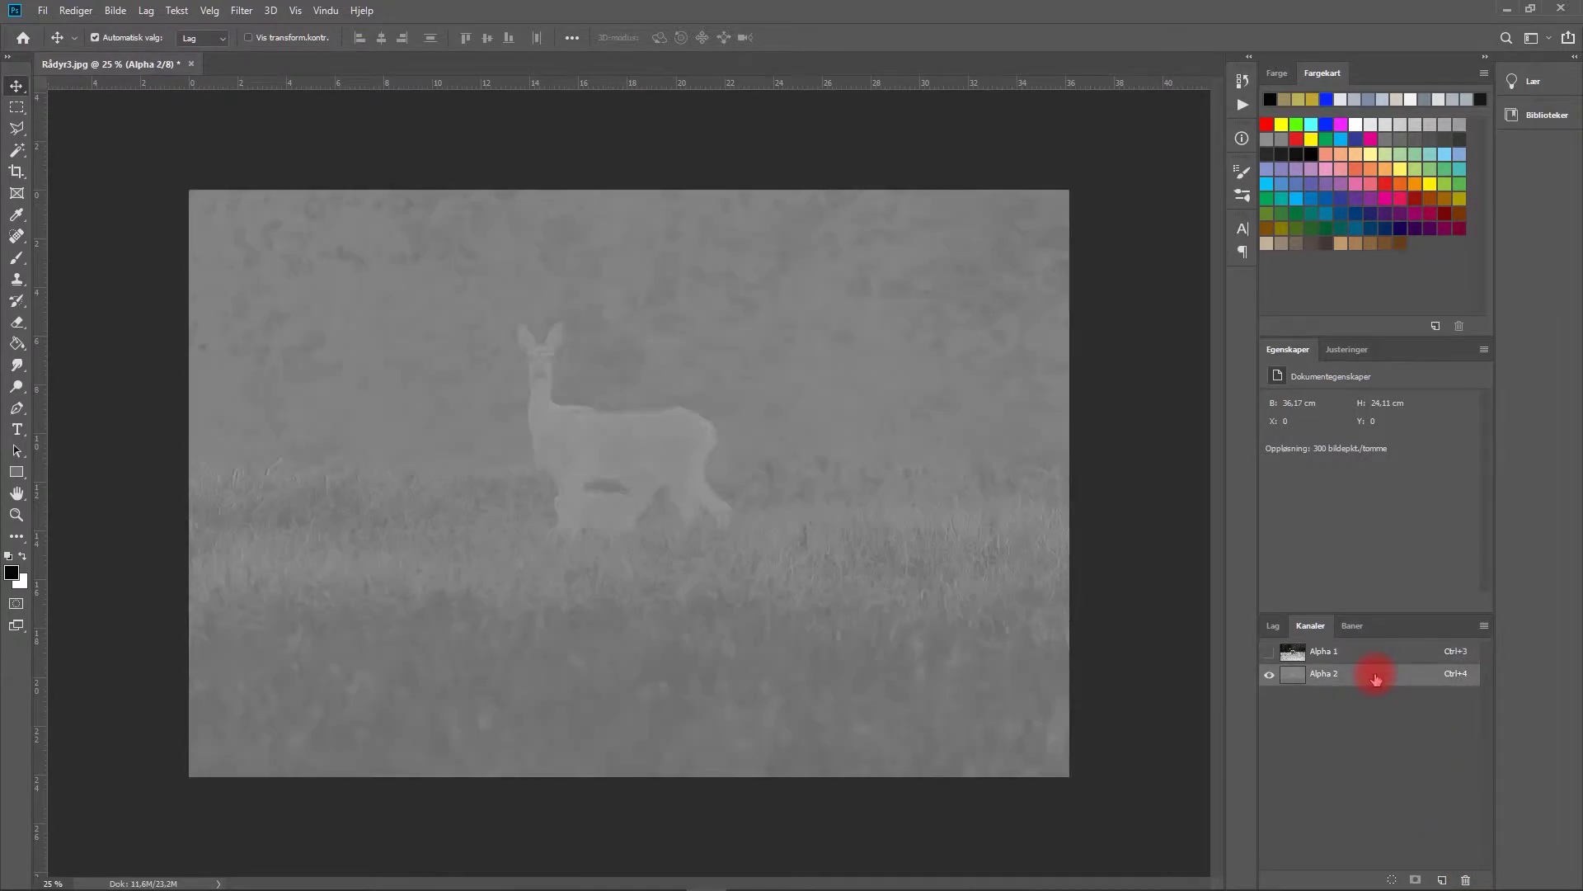
pyautogui.moveTo(1376, 678); pyautogui.dragTo(1464, 875)
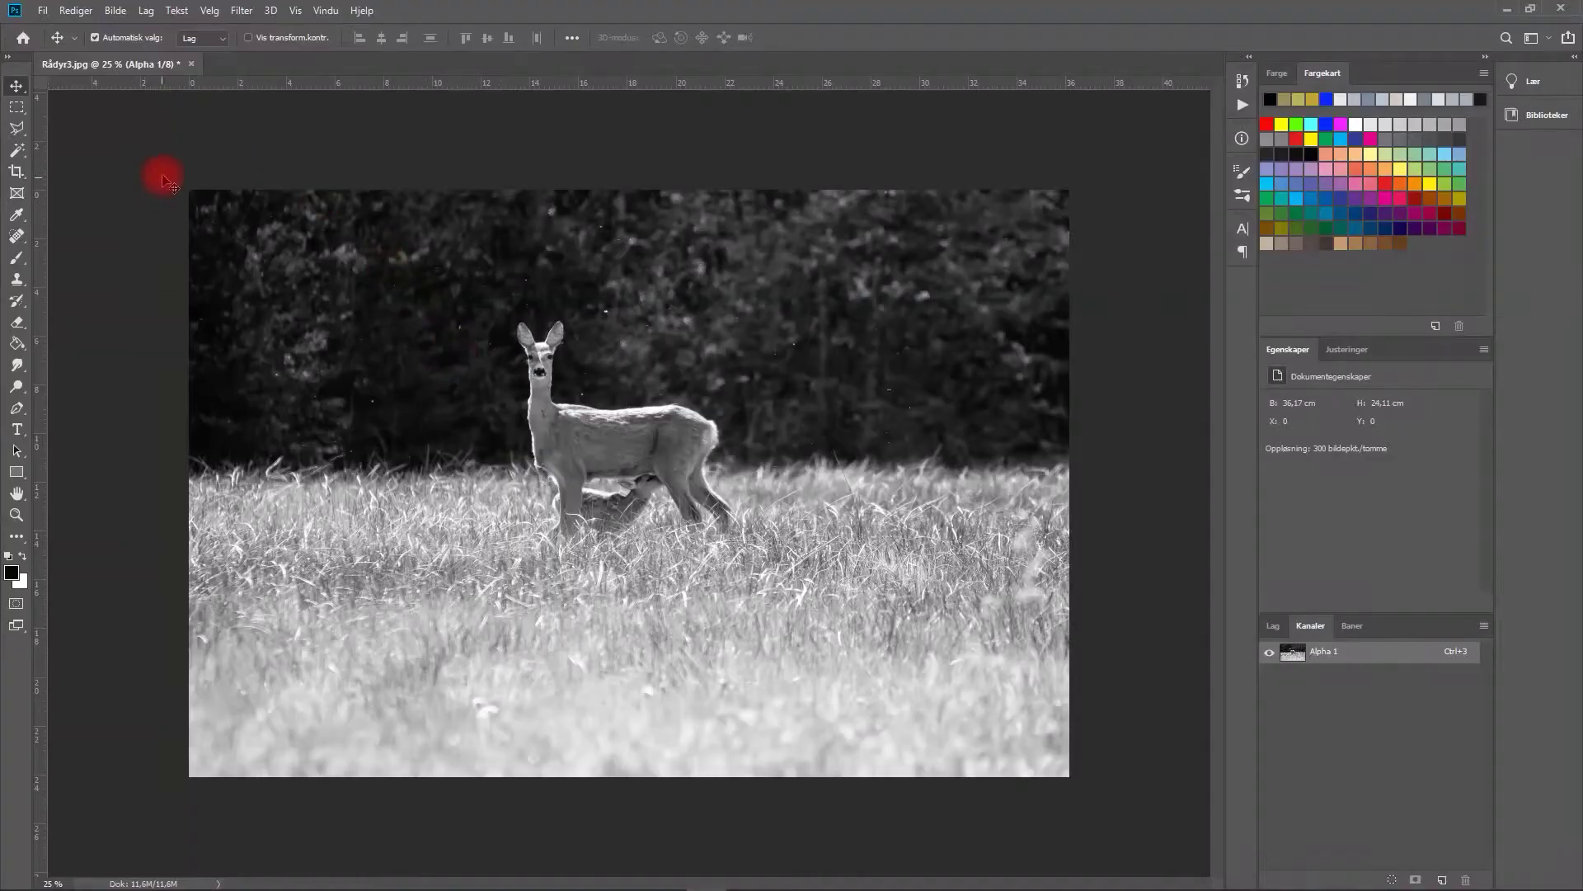
# - Start the Camera Raw filter and set Shadows to -32, Highlights to -91 and Blacks to -32
pyautogui.click(250, 15)
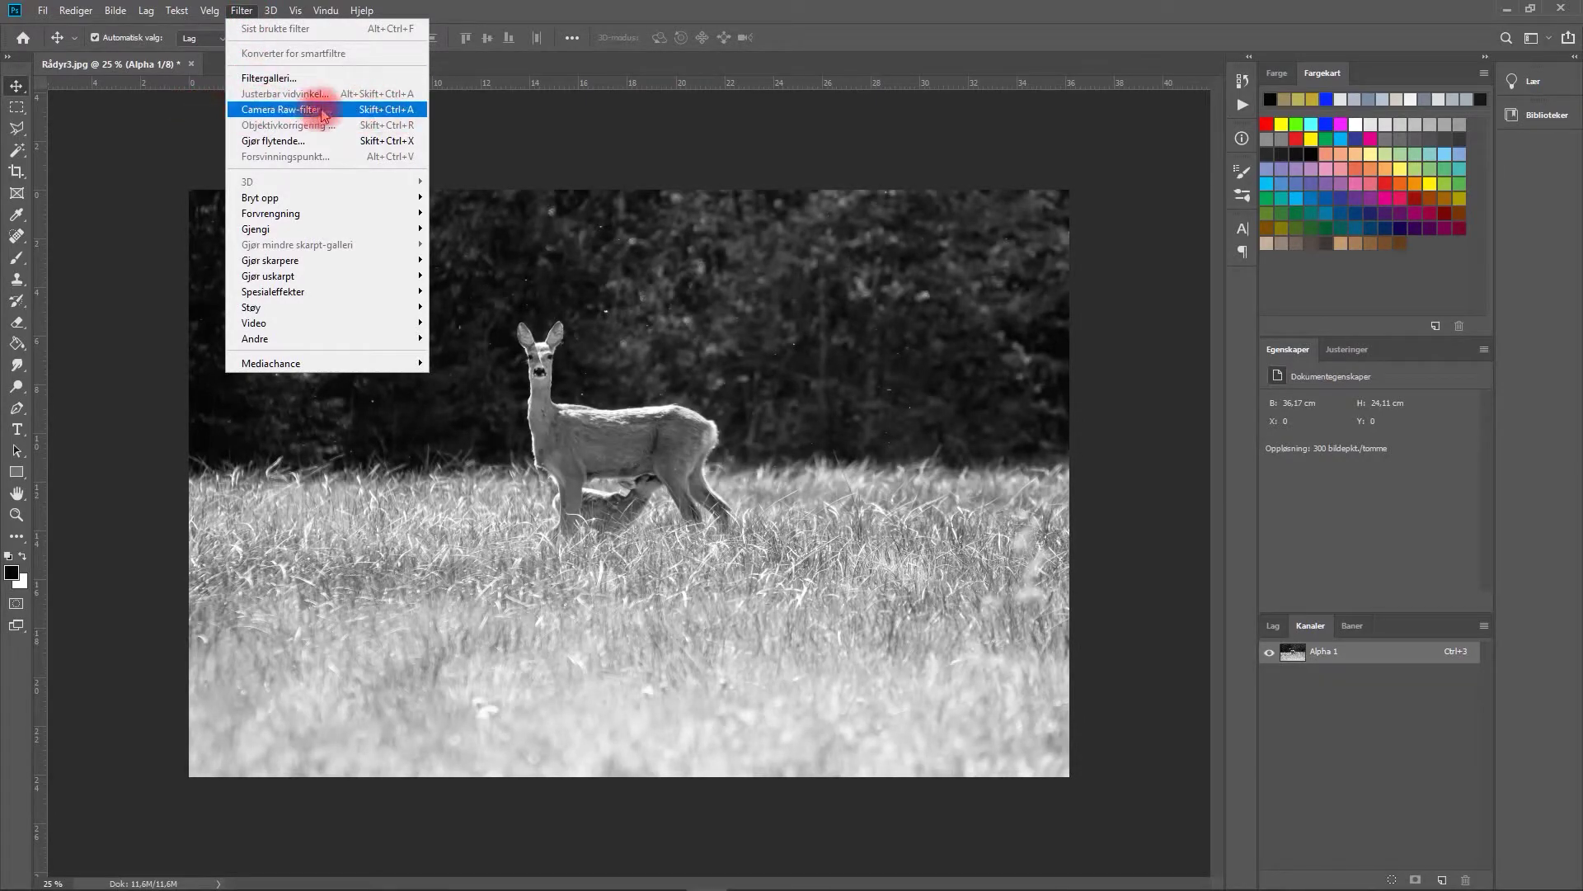
pyautogui.click(269, 114)
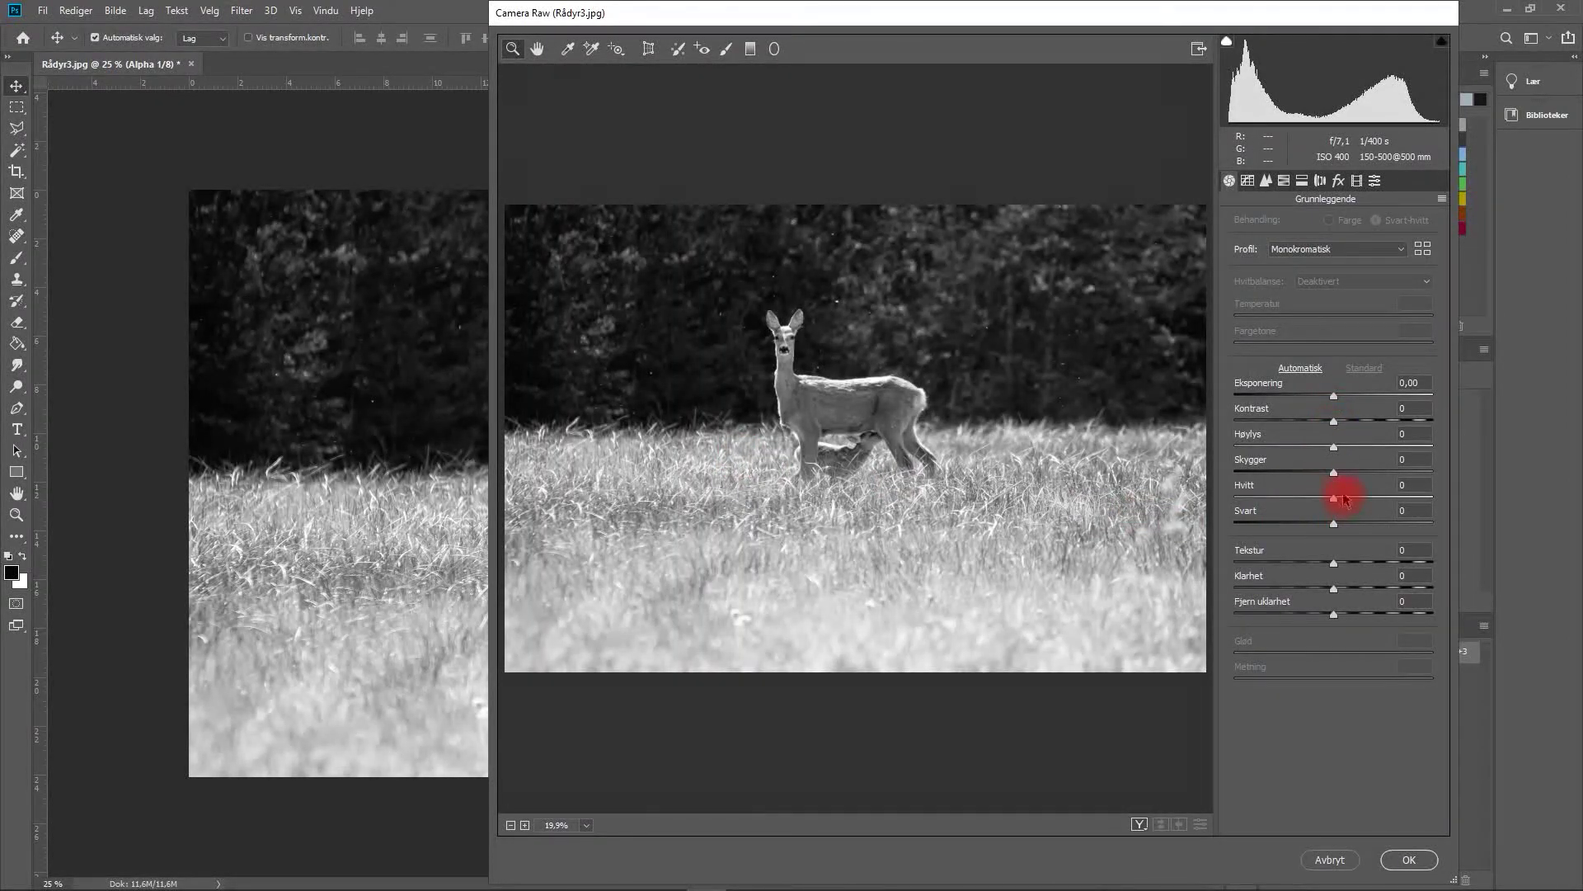
pyautogui.moveTo(1335, 476); pyautogui.dragTo(1305, 473)
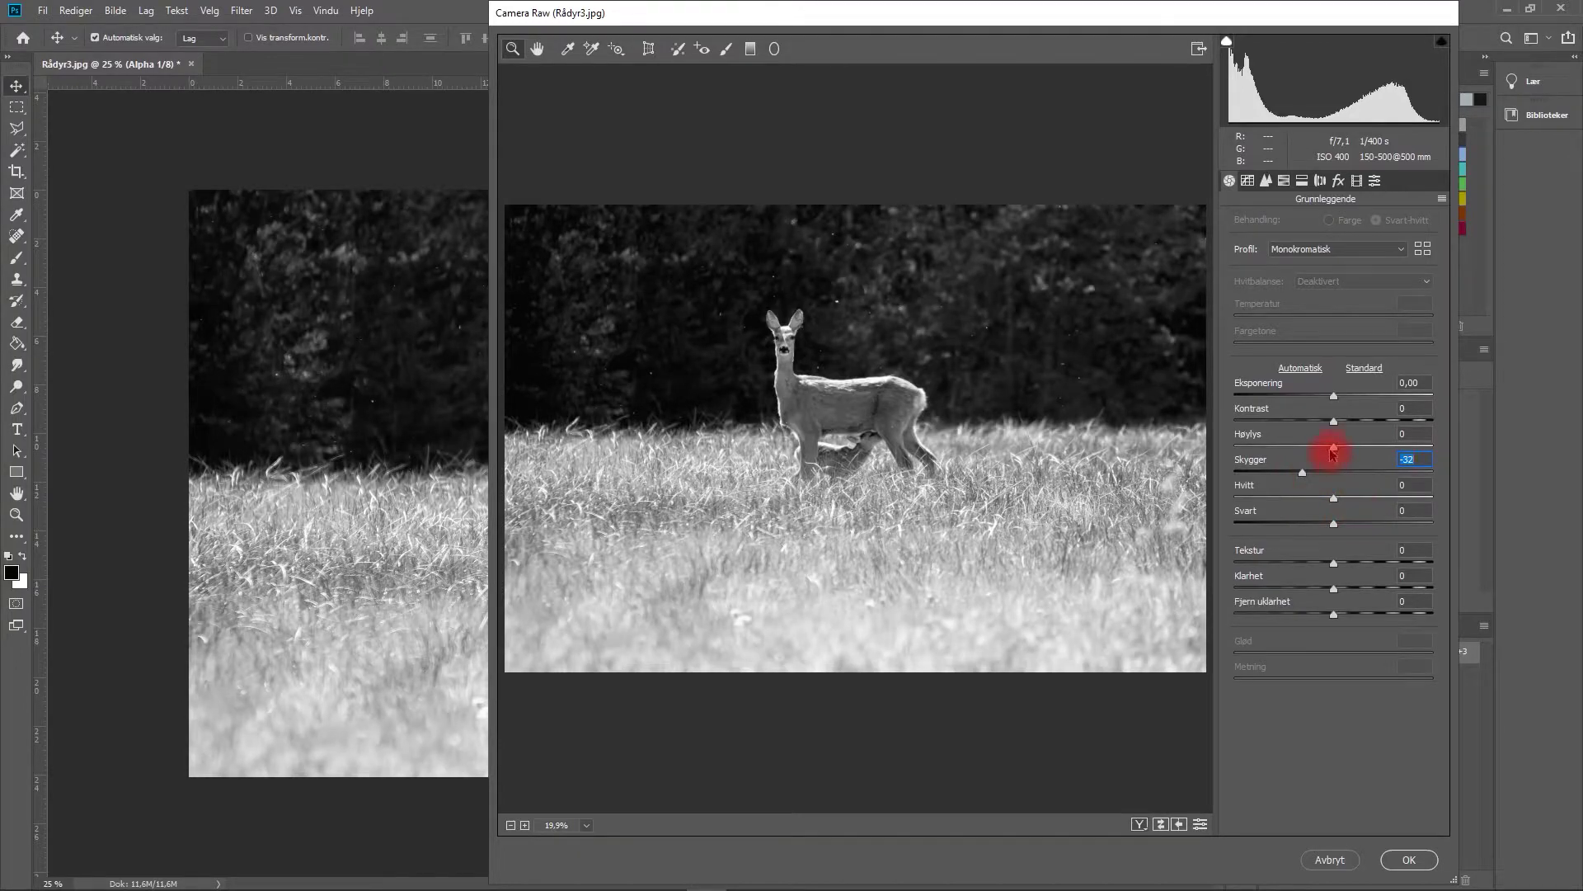
pyautogui.moveTo(1334, 448); pyautogui.dragTo(1252, 452)
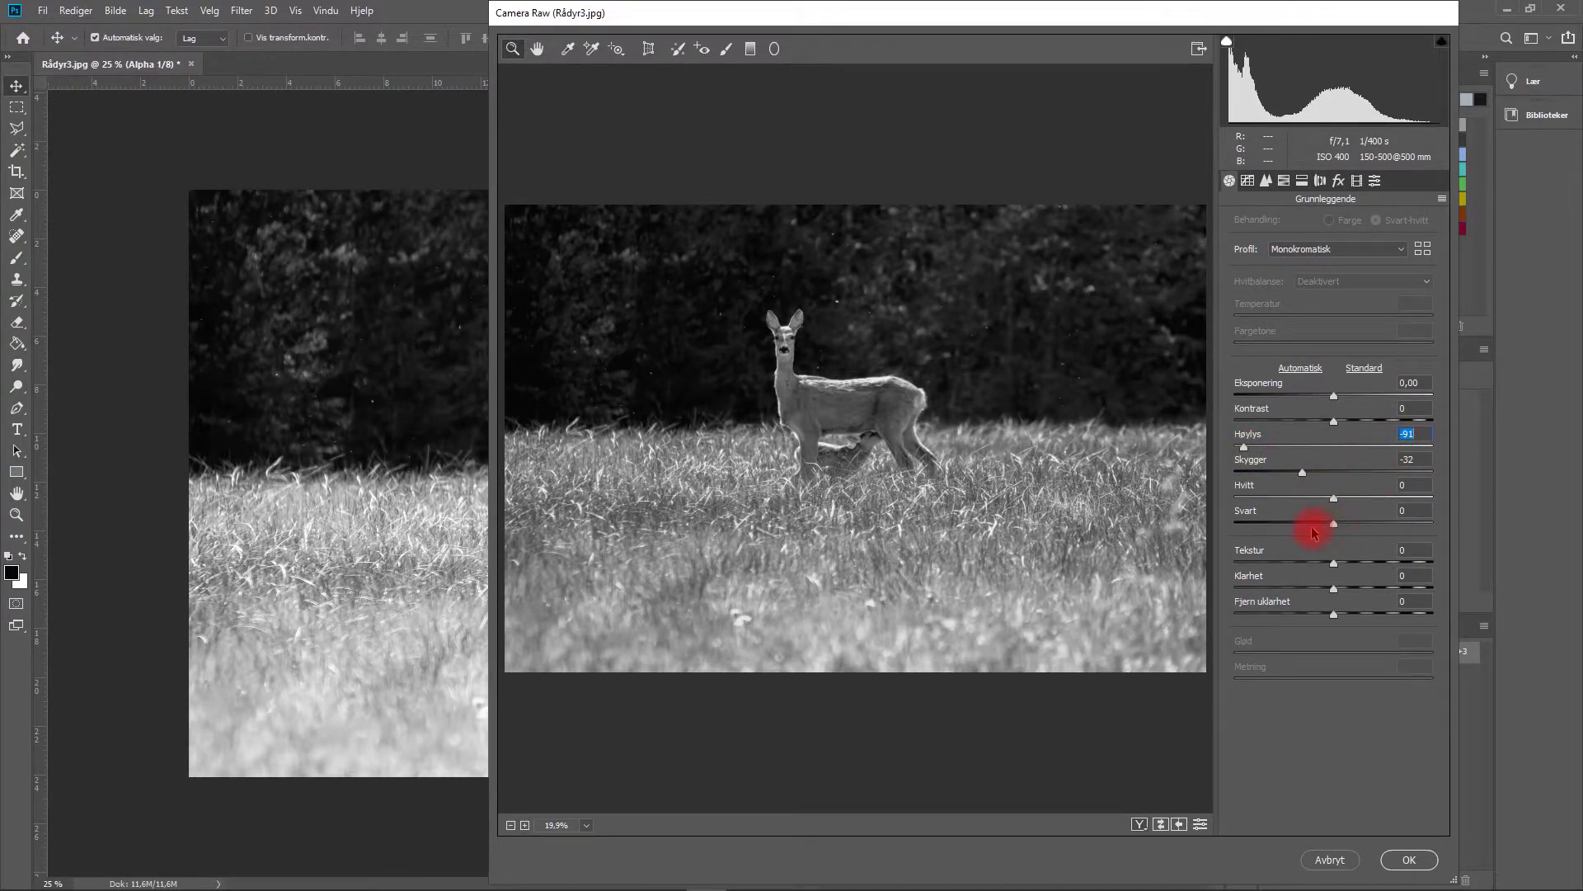
pyautogui.moveTo(1335, 530); pyautogui.dragTo(1302, 529)
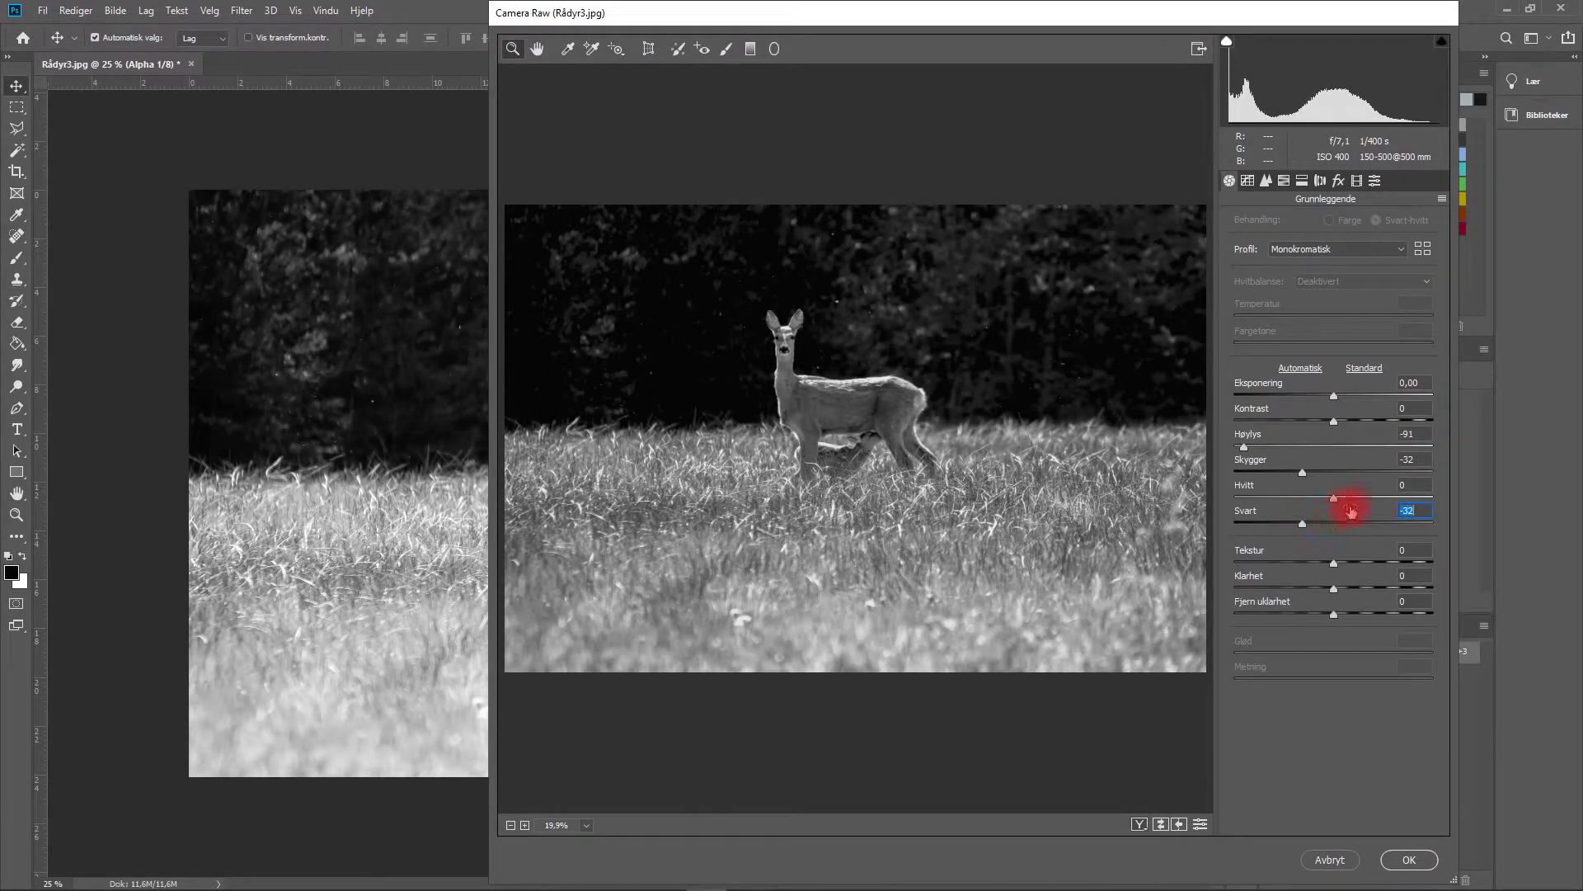
# - Set Whites to -13, Contrast to +19 and Exposure to +0.65, and apply the Camera Raw filter
pyautogui.moveTo(1333, 501); pyautogui.dragTo(1319, 499)
pyautogui.moveTo(1336, 425); pyautogui.dragTo(1357, 426)
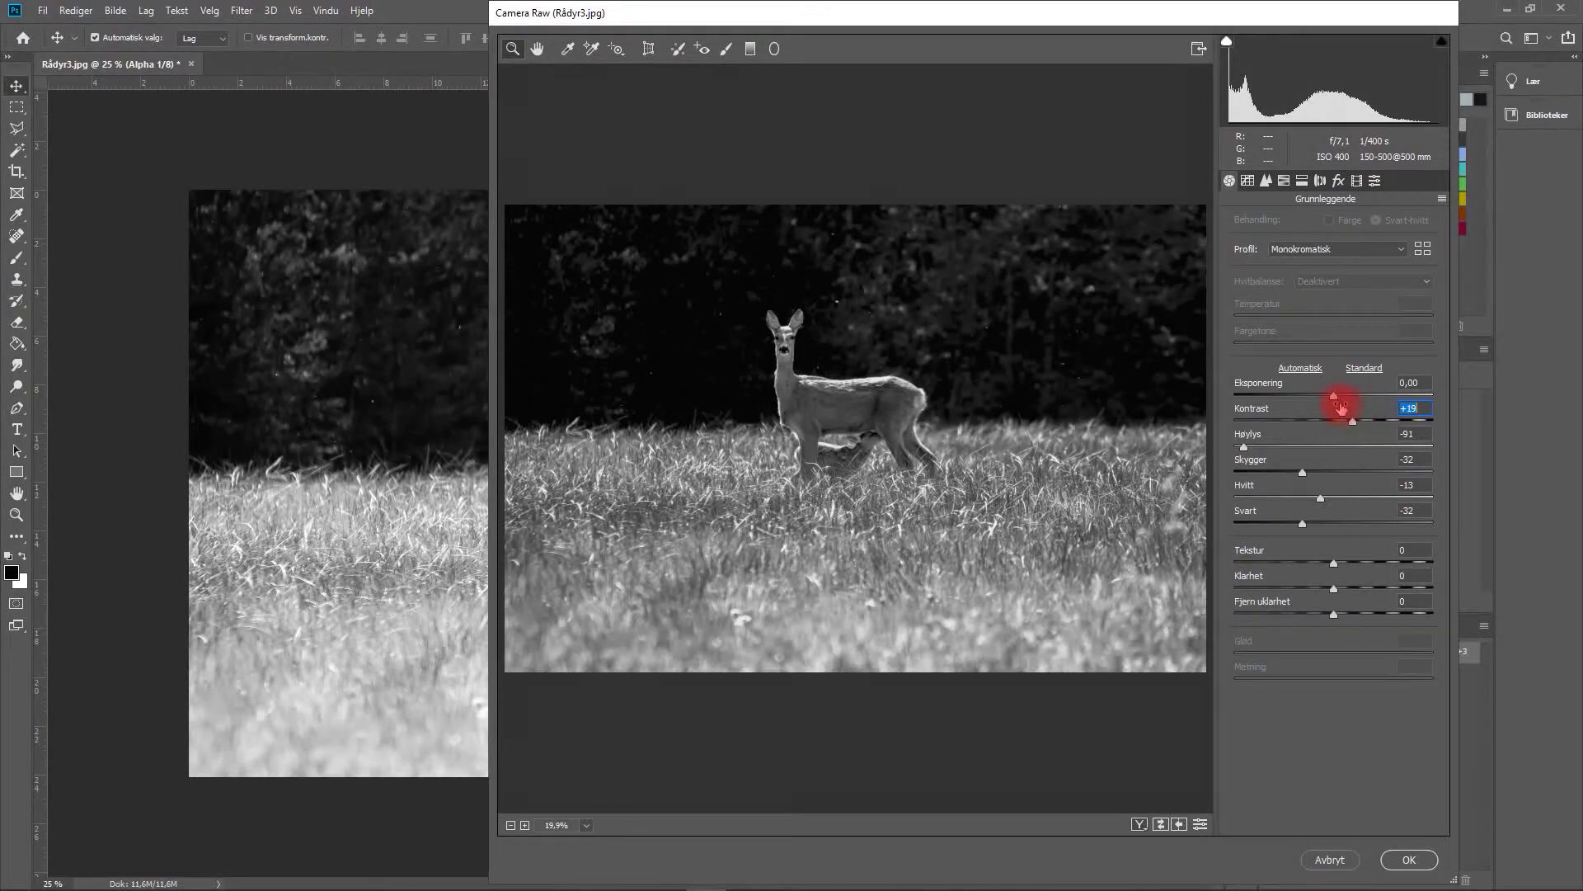
pyautogui.moveTo(1335, 401); pyautogui.dragTo(1348, 398)
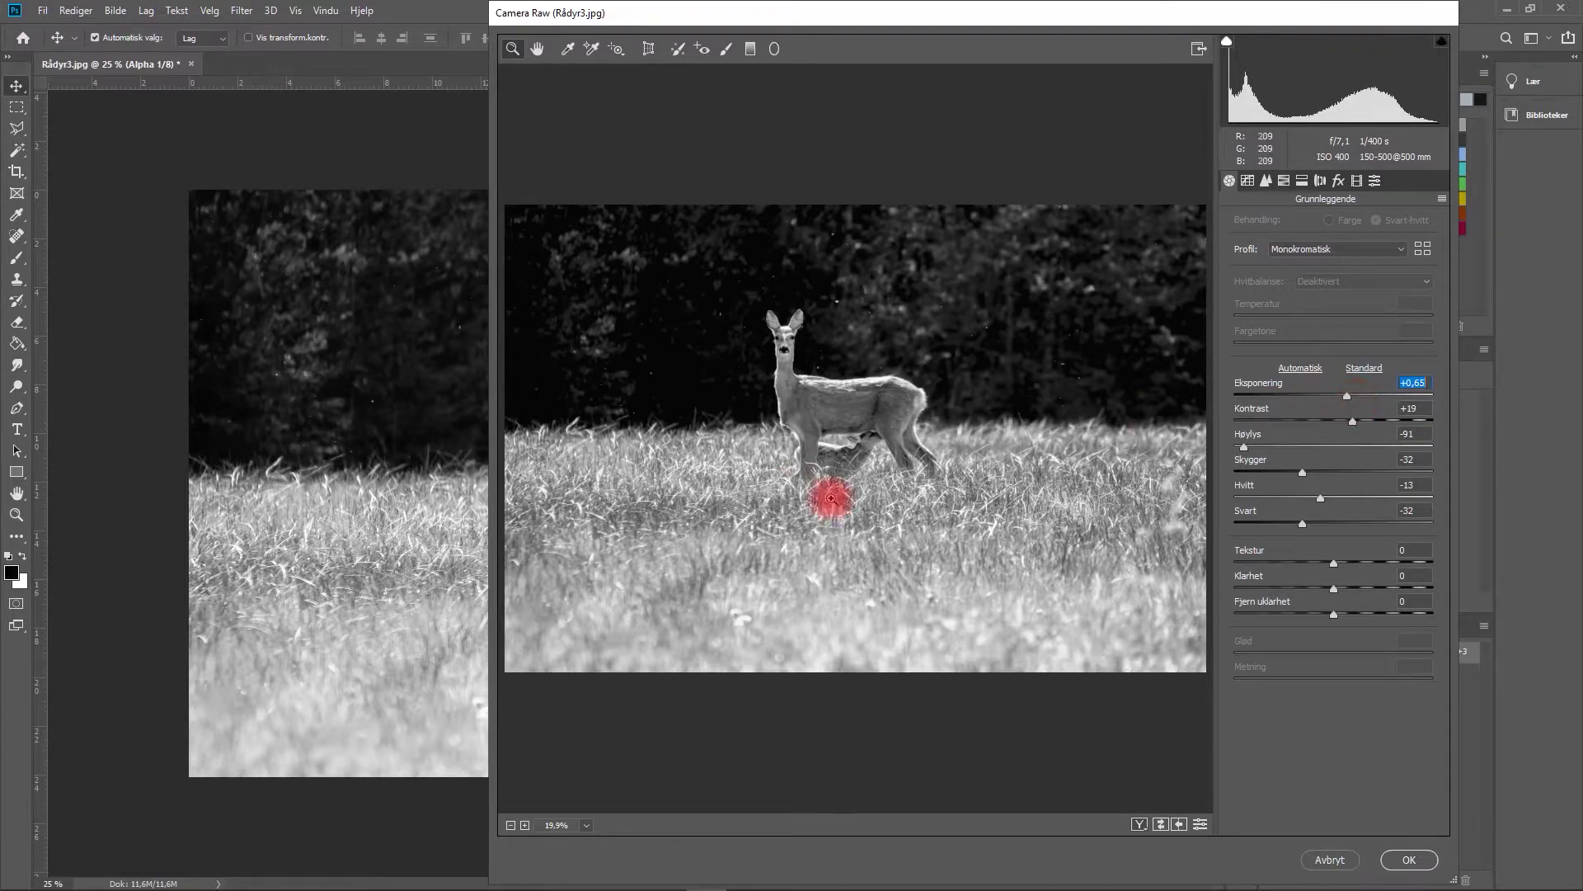
pyautogui.click(1410, 860)
pyautogui.click(799, 530)
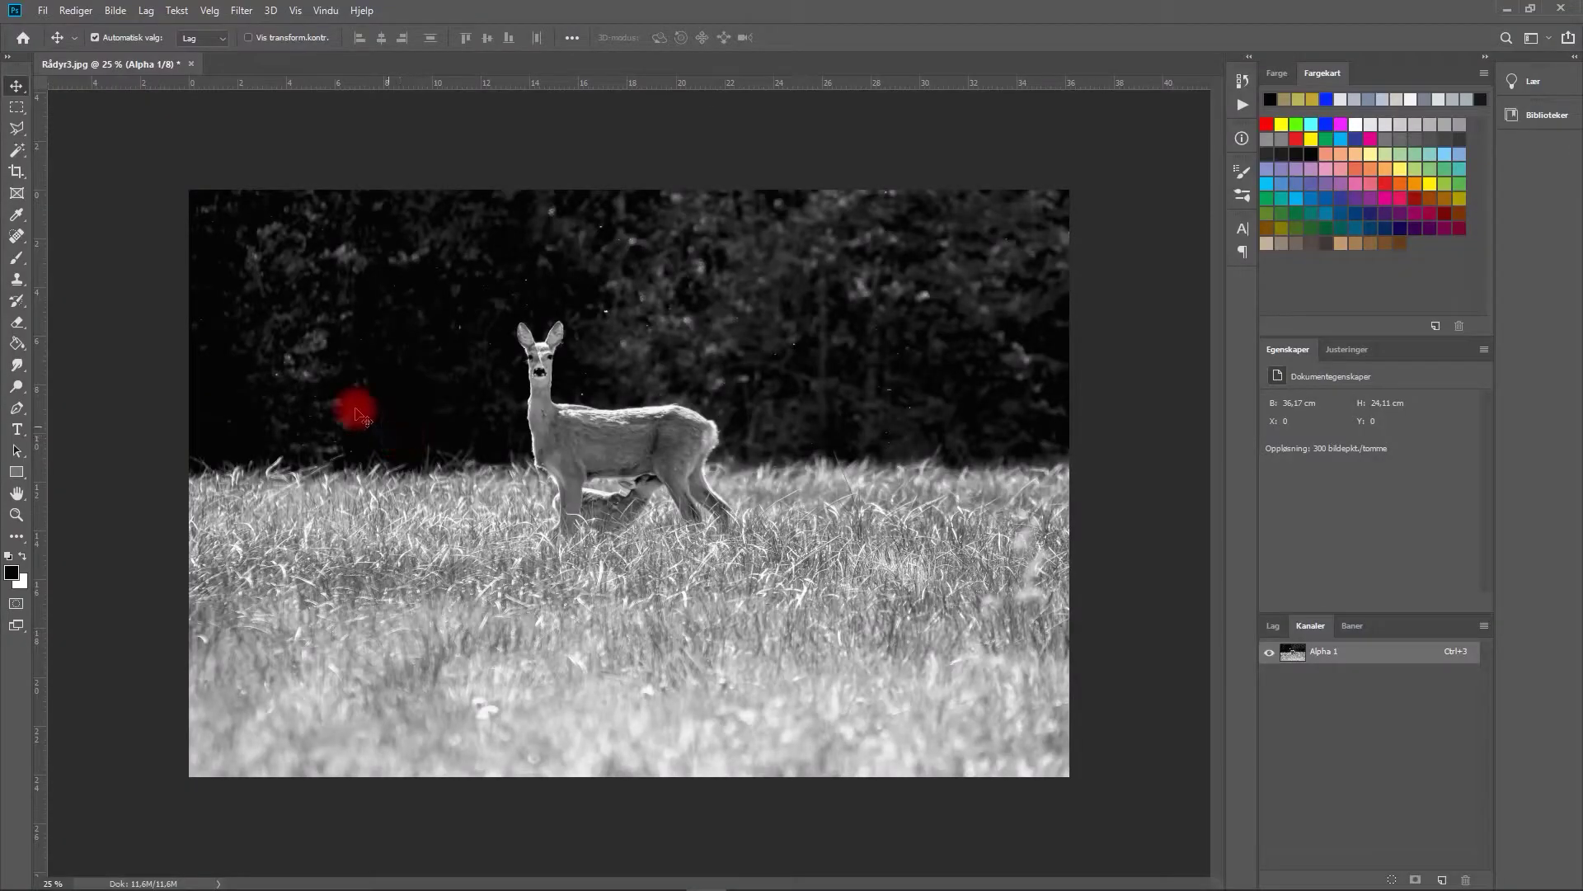
# - Remove the bright specks in the dark forest background using the Spot Healing Brush at 31 px
pyautogui.click(17, 240)
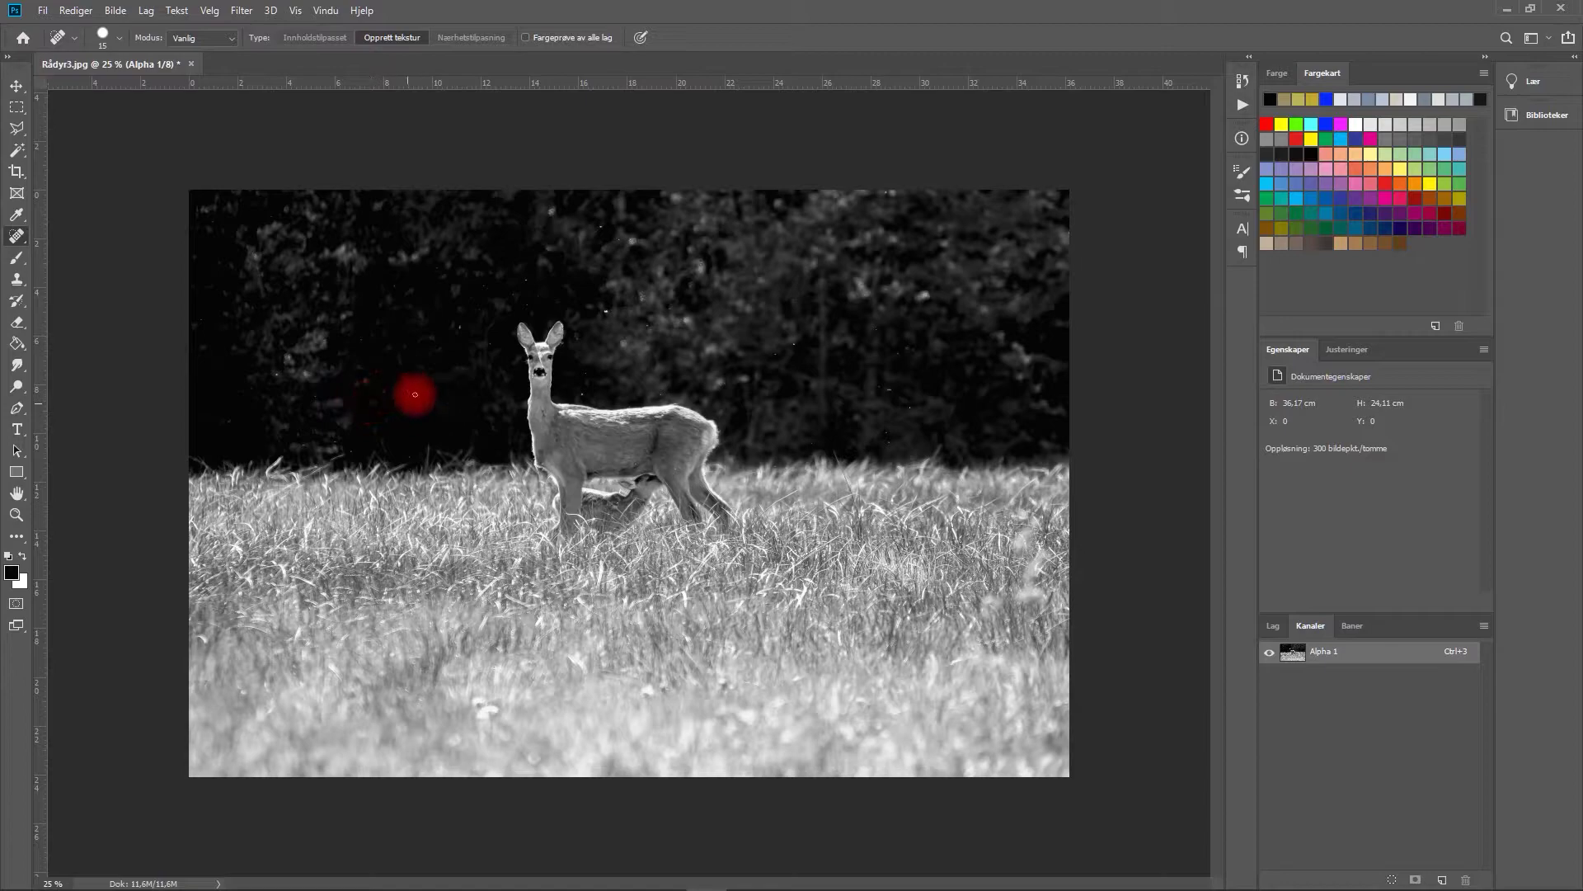
pyautogui.click(60, 38)
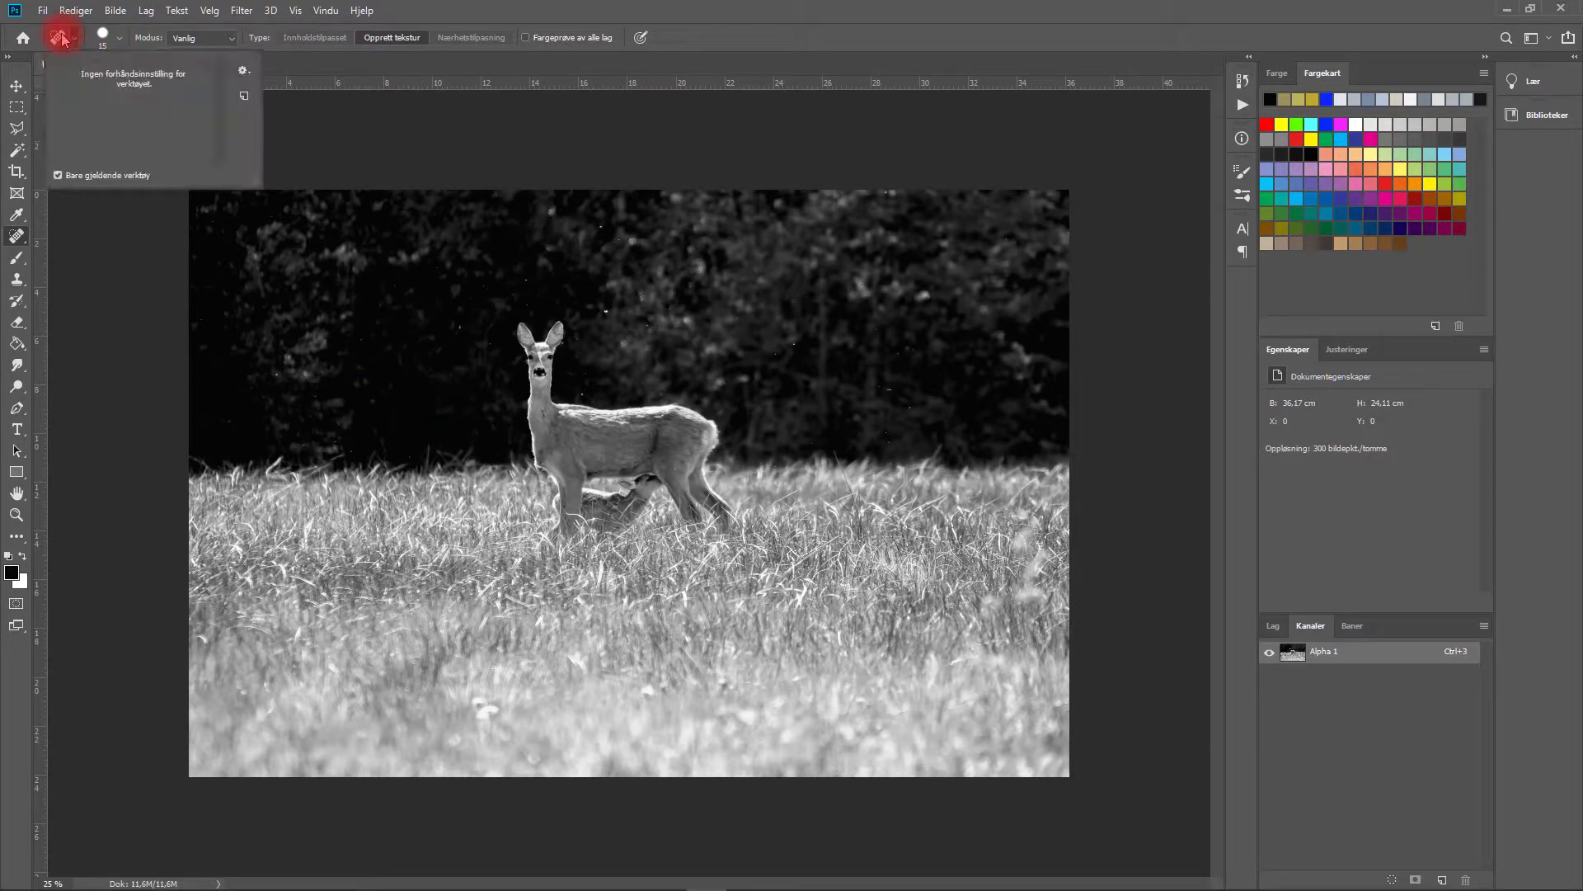
pyautogui.click(106, 35)
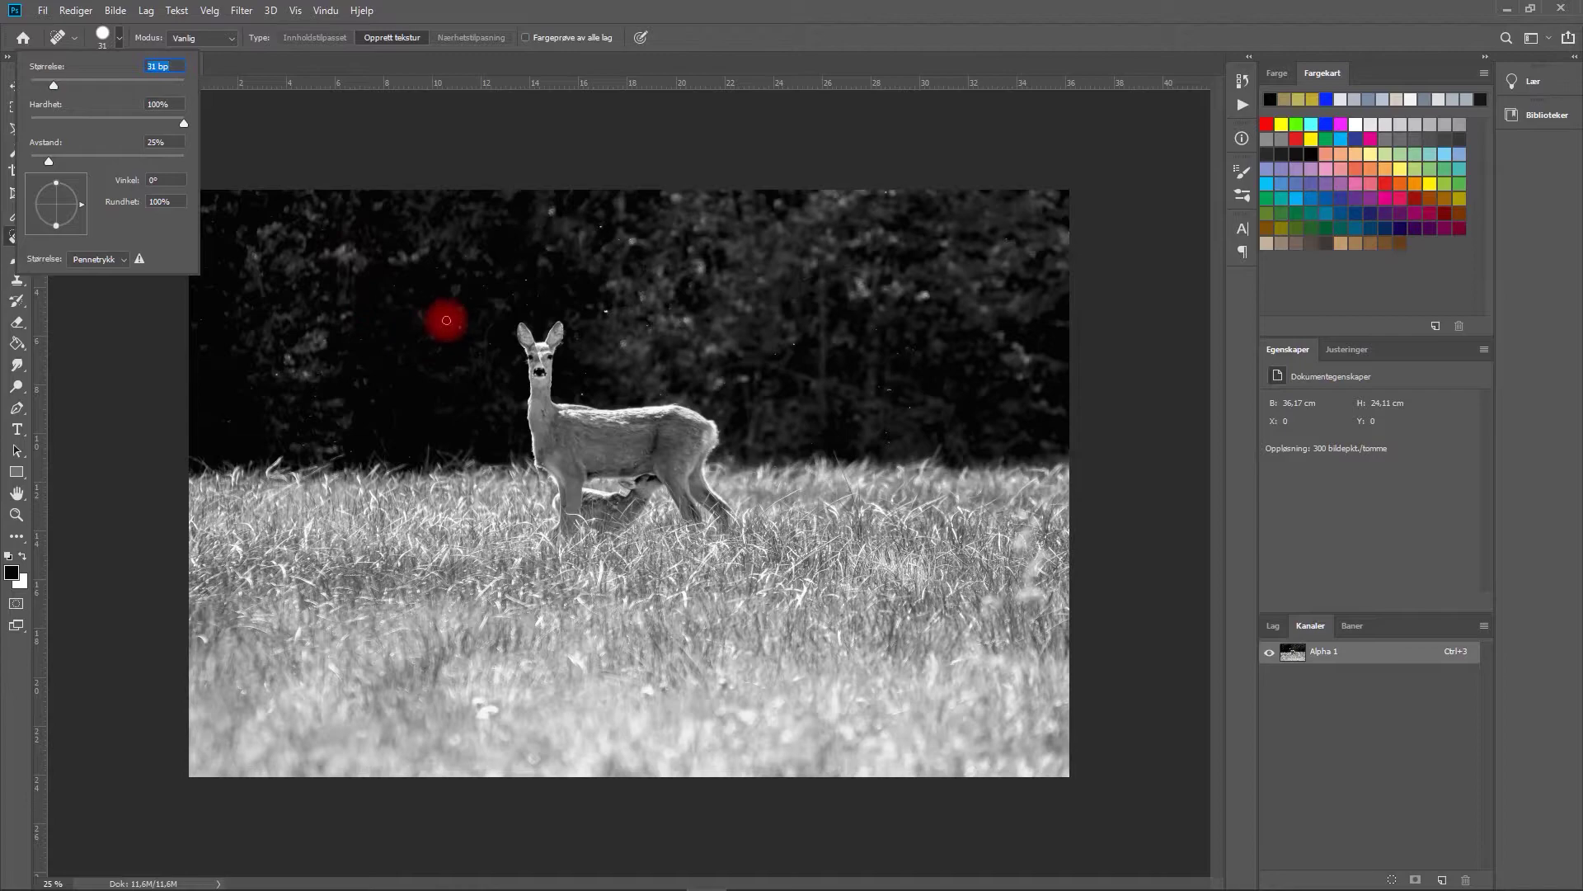
pyautogui.click(457, 327)
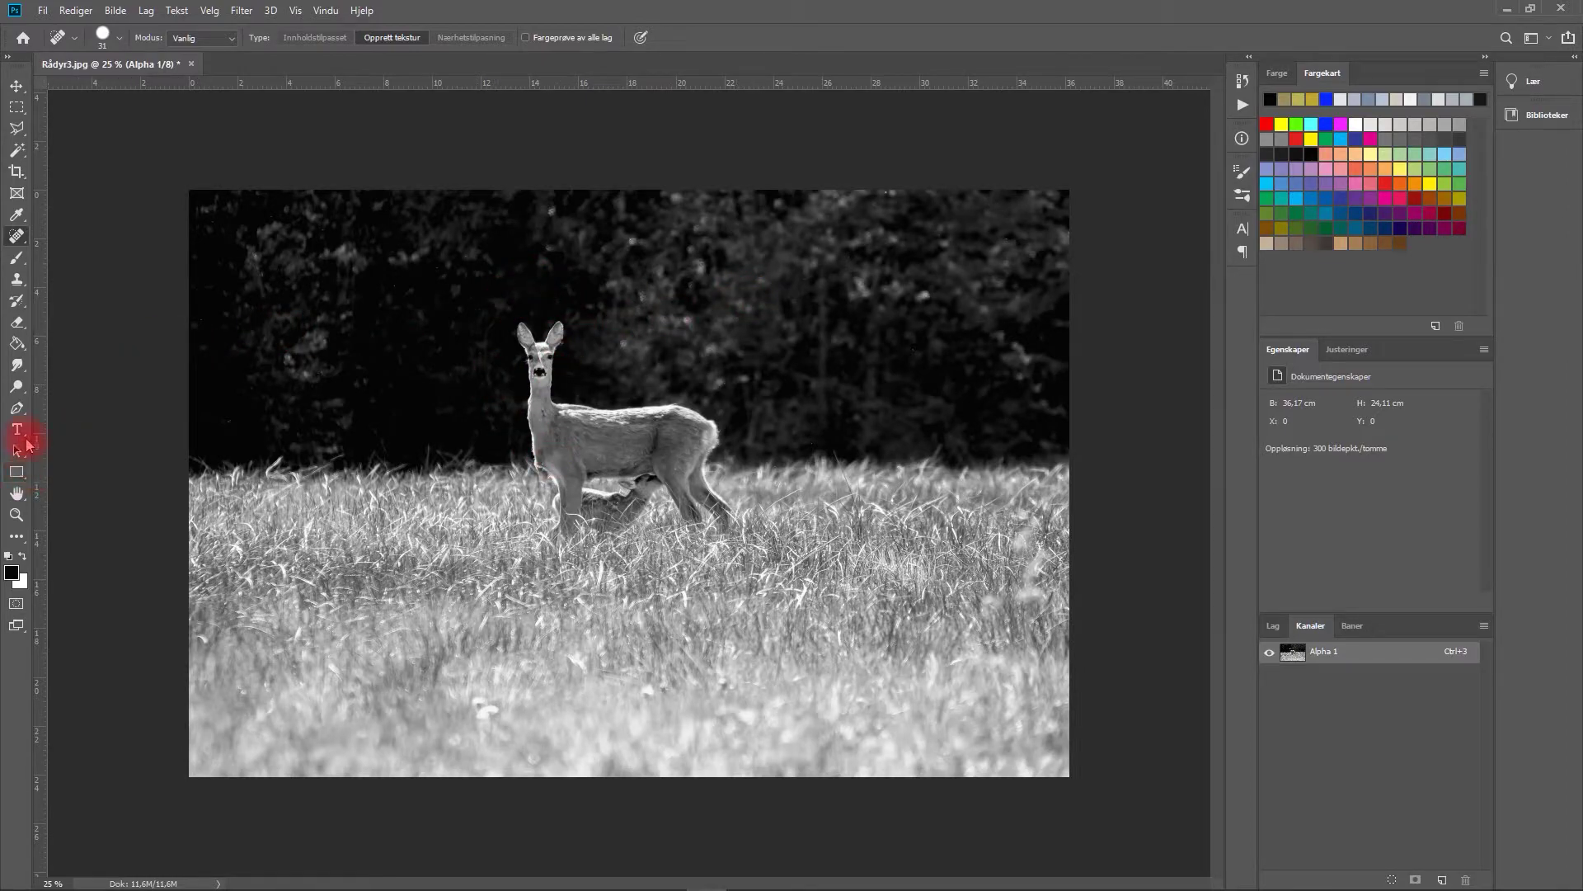
# - Try to retouch a spot around the deer with the 31 px Spot Healing Brush, and undo the stroke
pyautogui.click(16, 514)
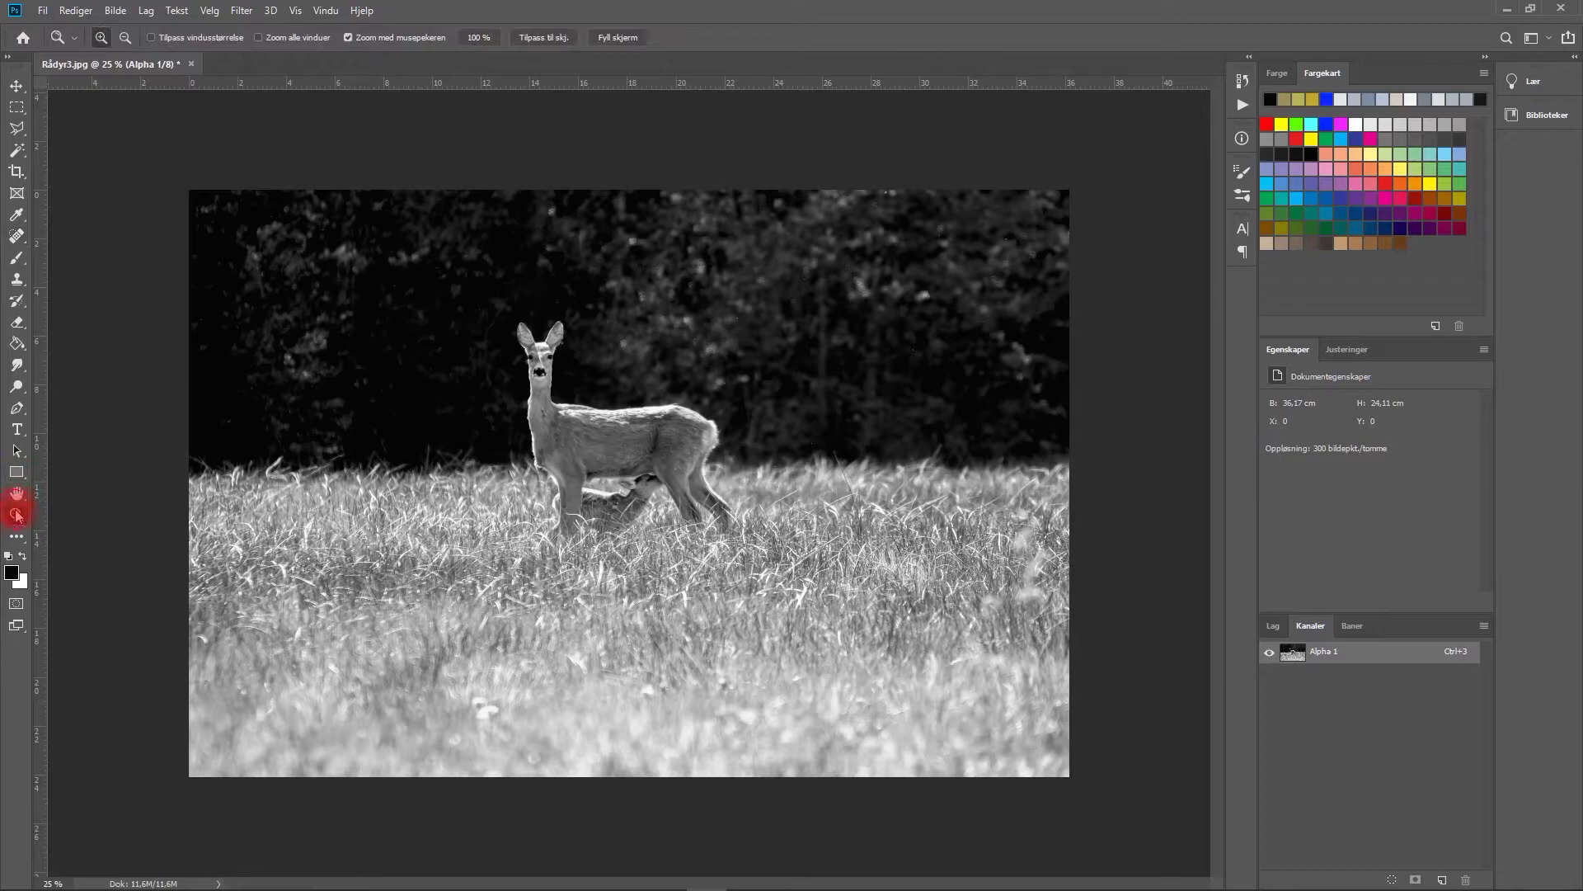
pyautogui.click(584, 424)
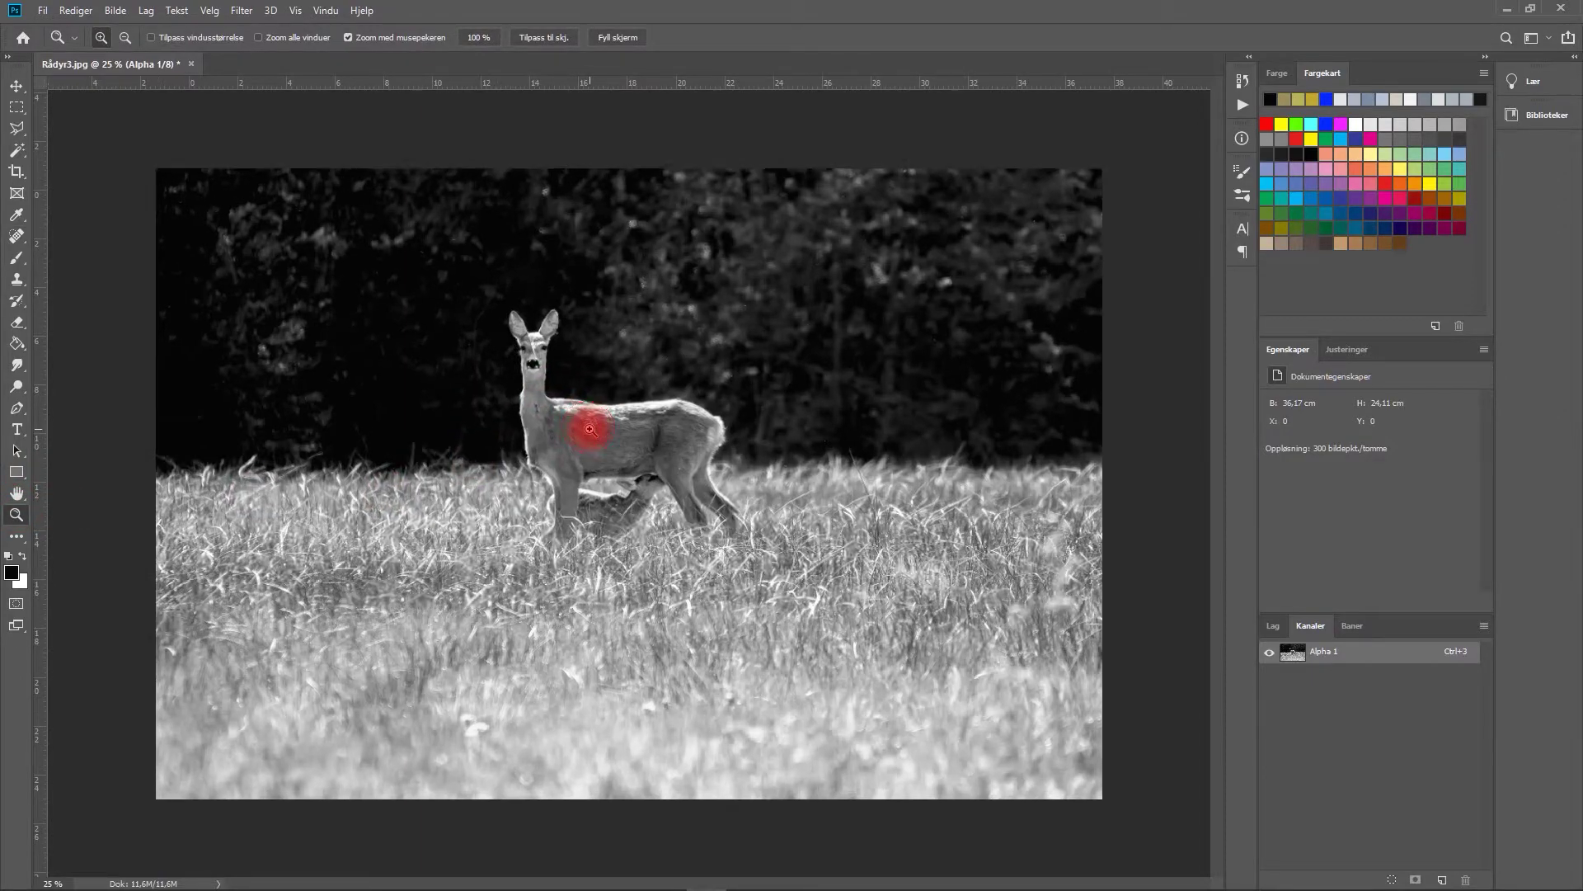
pyautogui.click(590, 429)
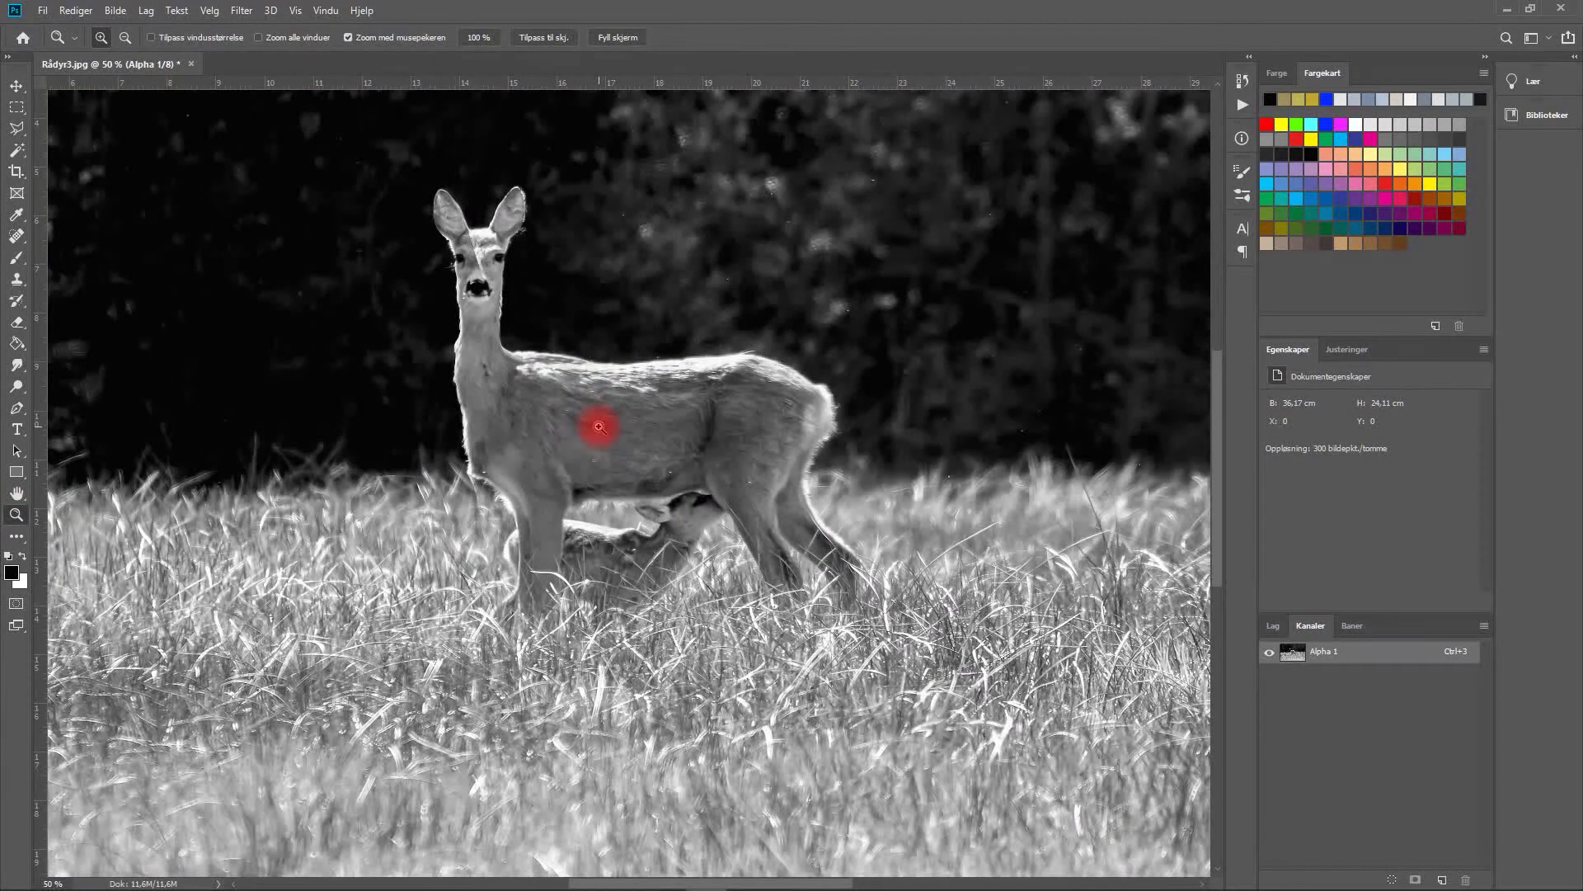
pyautogui.click(600, 426)
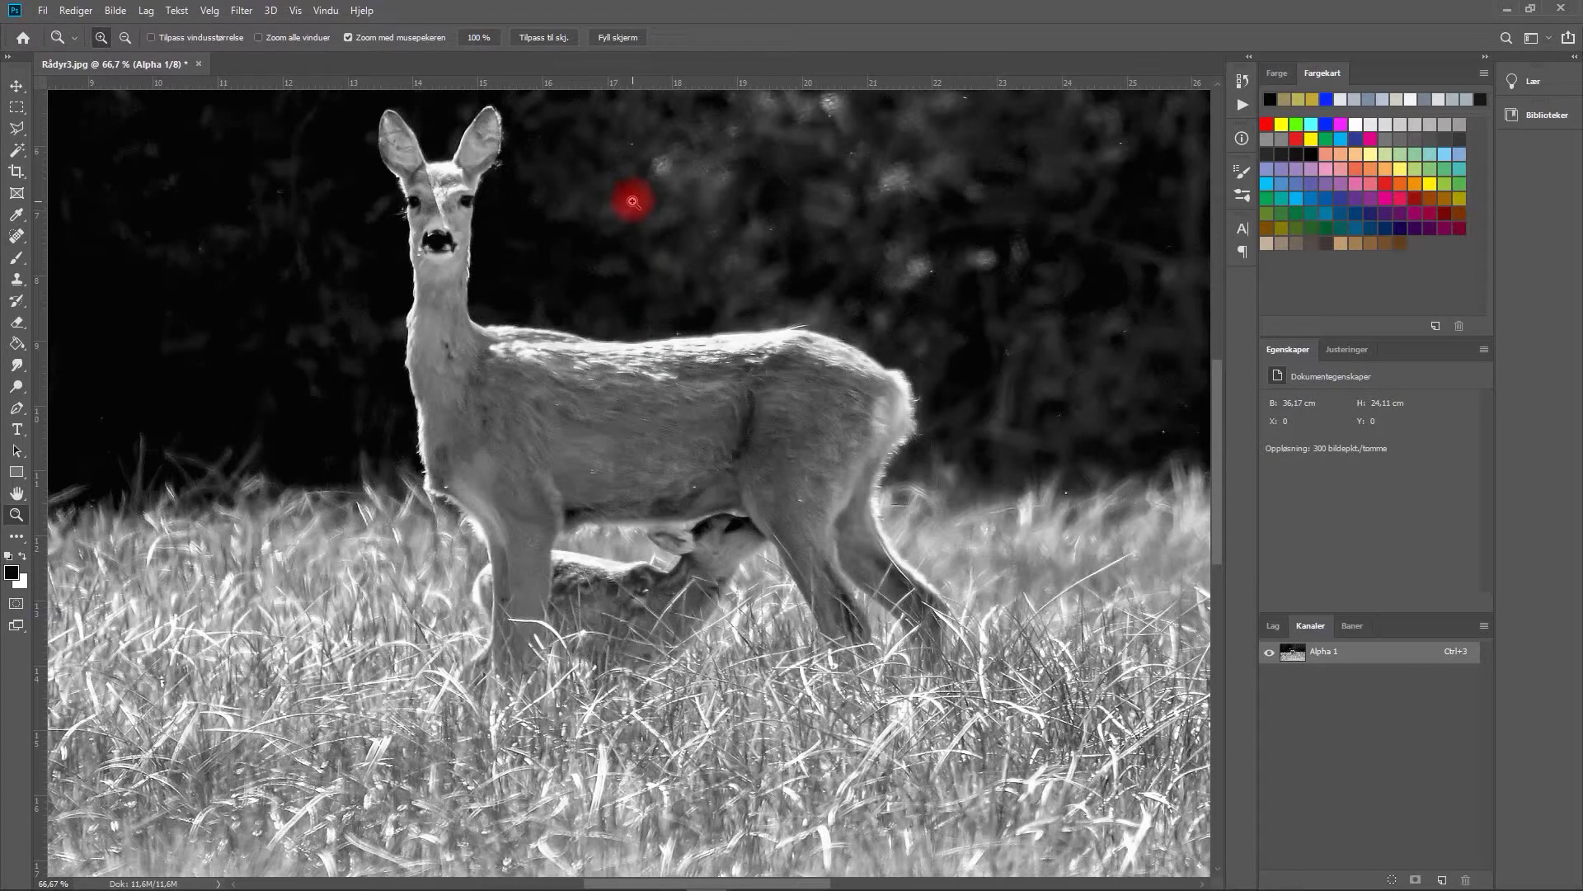
pyautogui.click(18, 239)
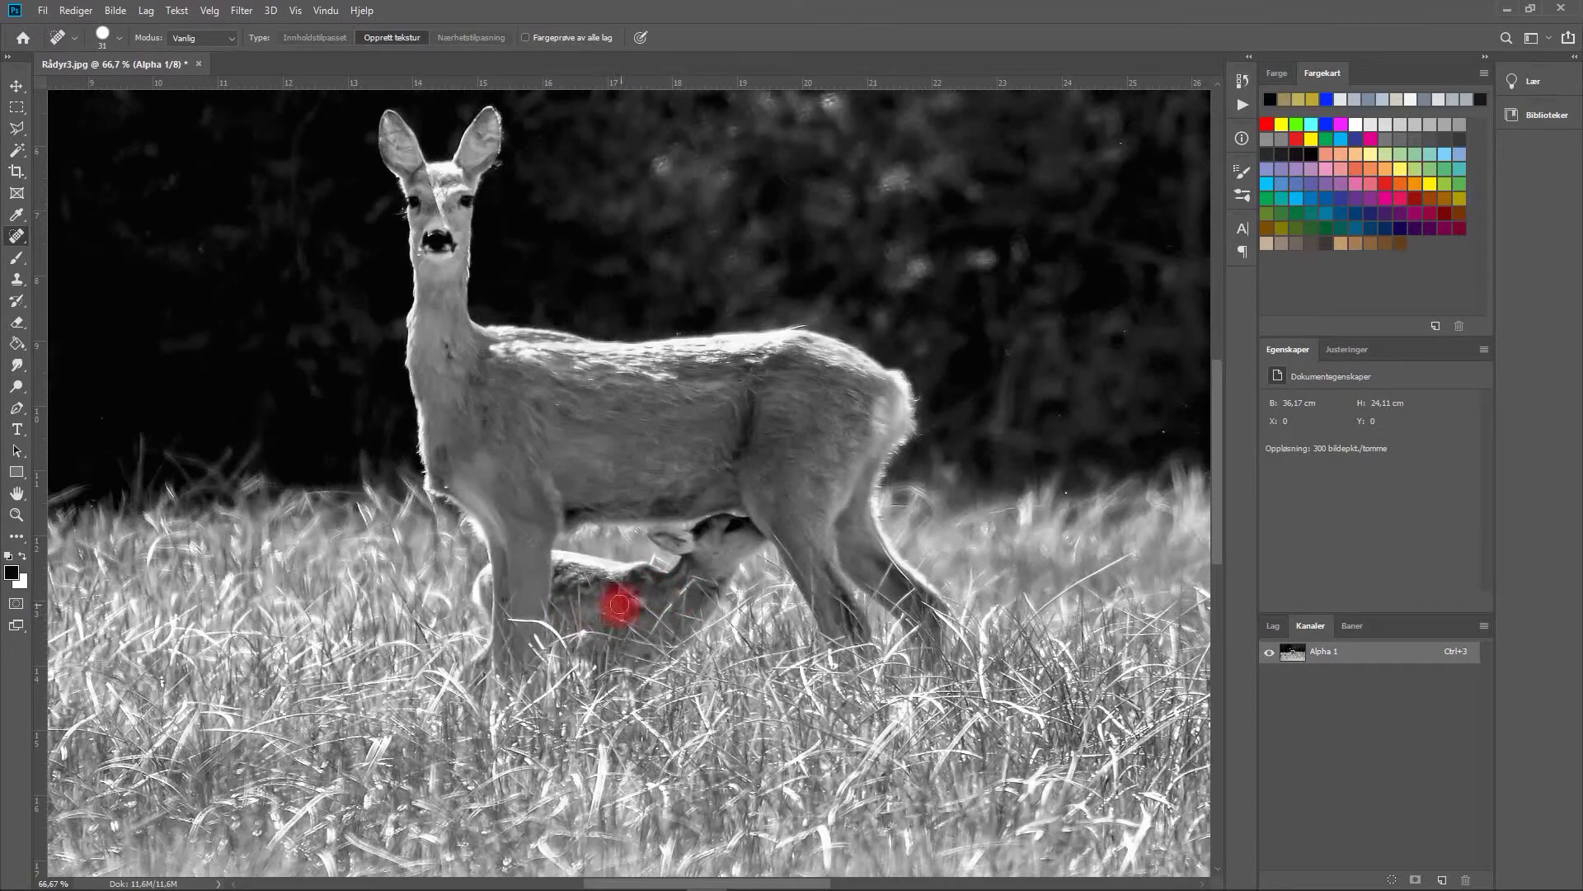
pyautogui.click(75, 11)
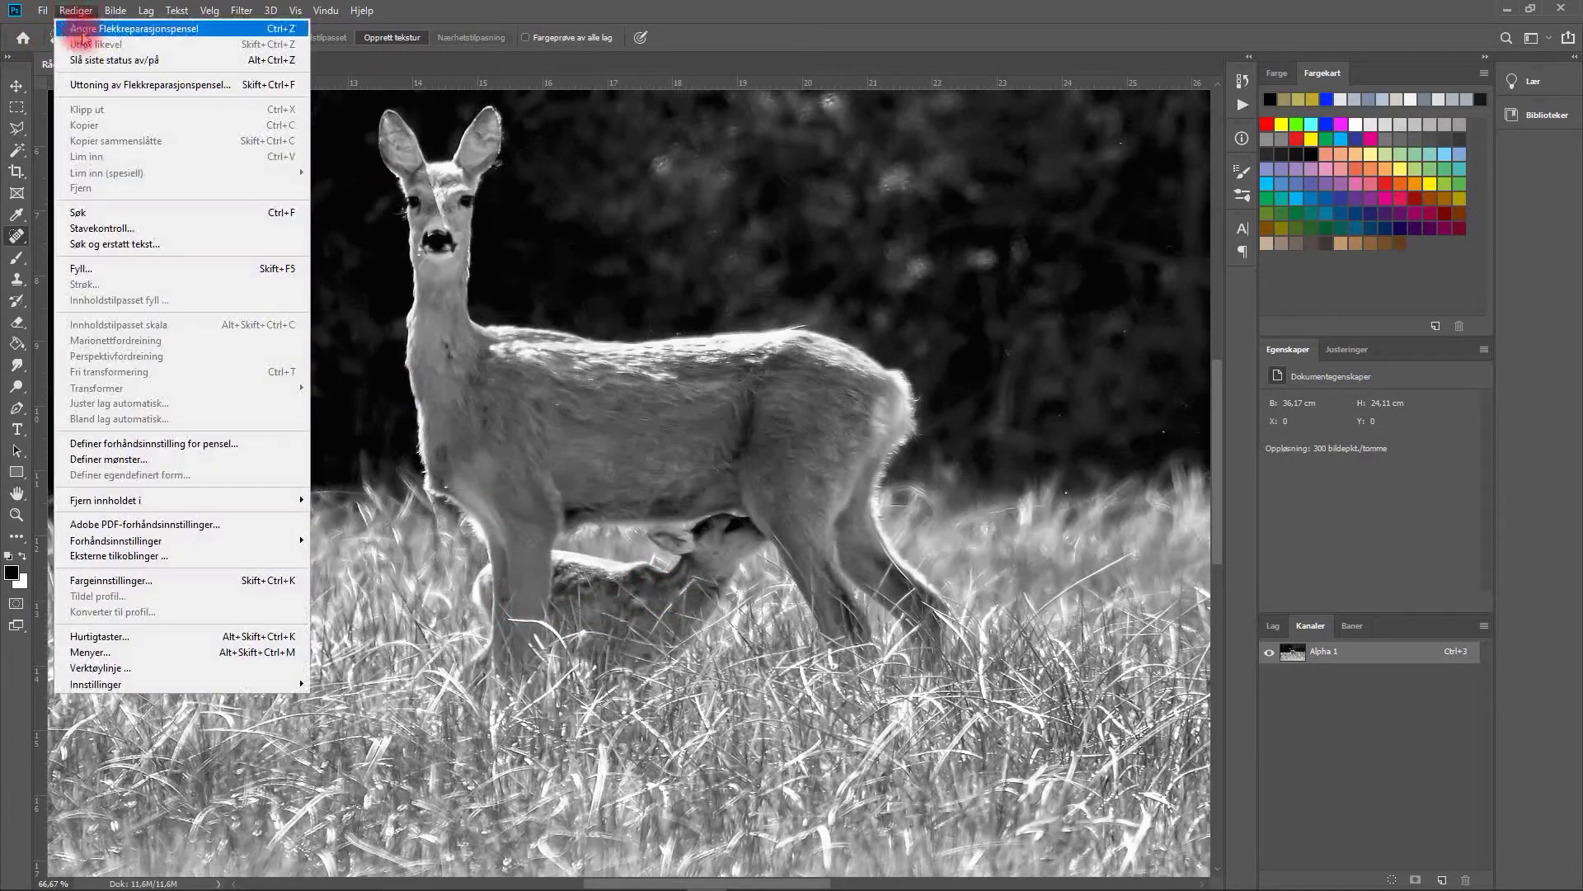
pyautogui.click(82, 25)
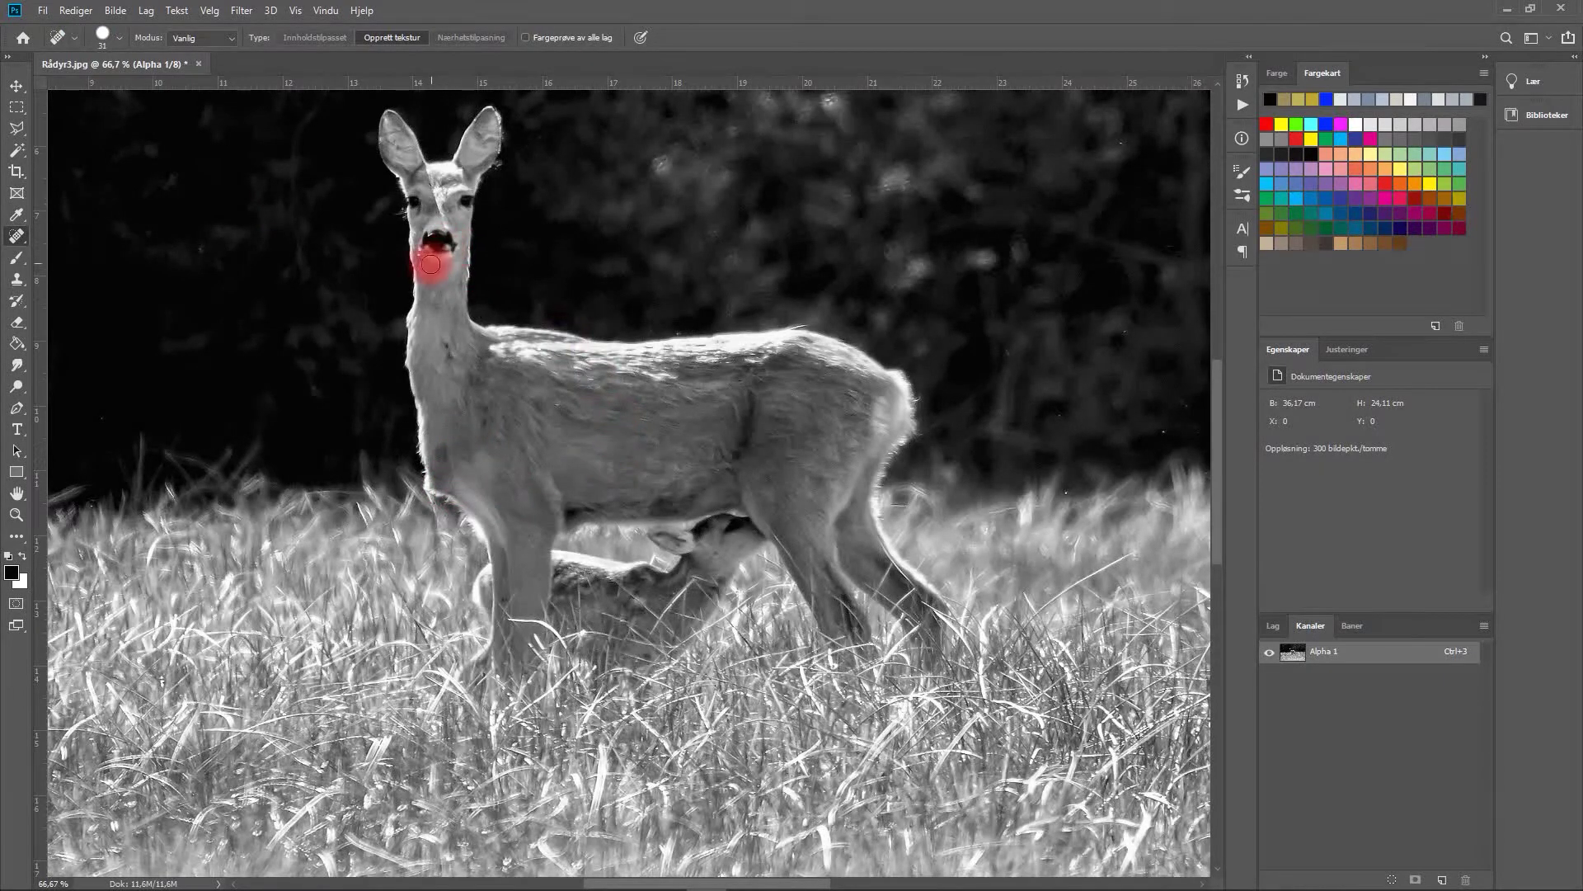
# - Reduce the Spot Healing Brush to 14 px and remove the small specks around the deer and in the background
pyautogui.click(102, 35)
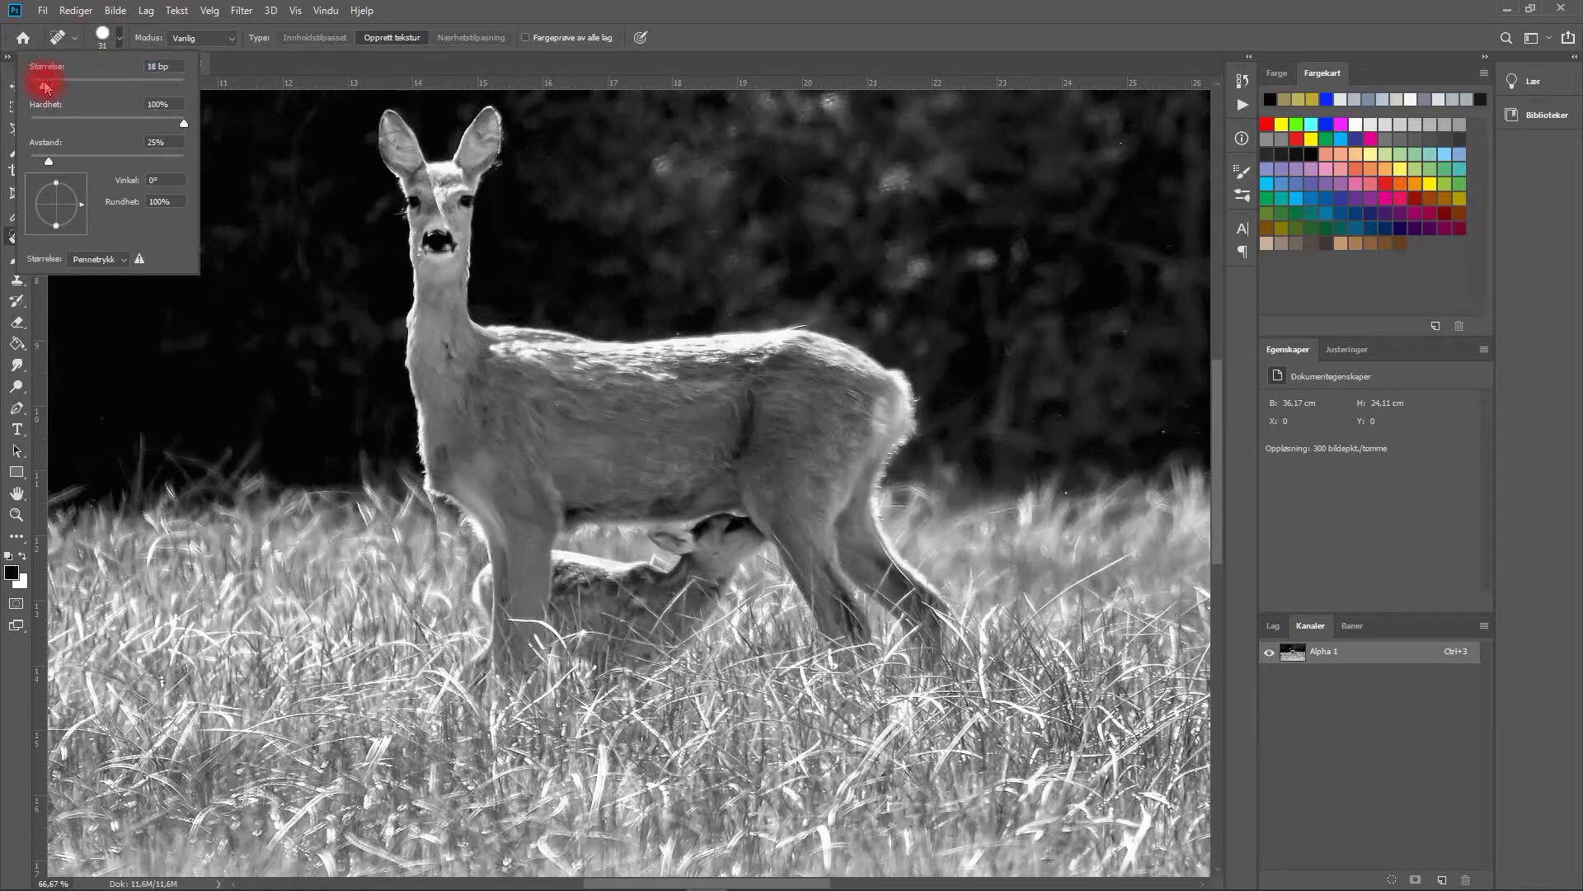
pyautogui.moveTo(45, 86); pyautogui.dragTo(40, 86)
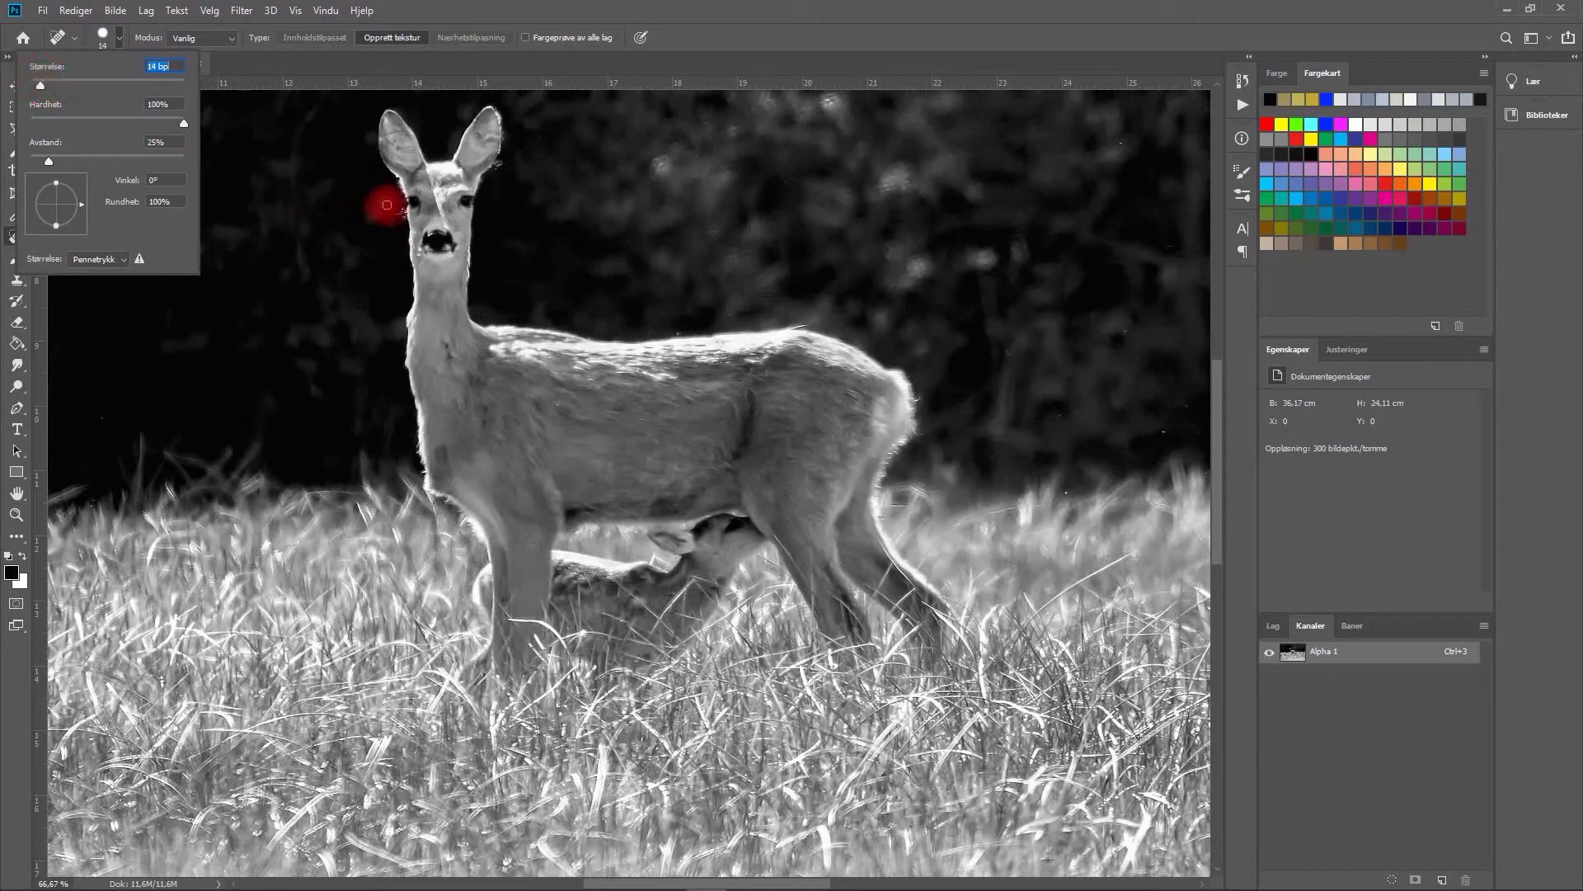
pyautogui.click(418, 256)
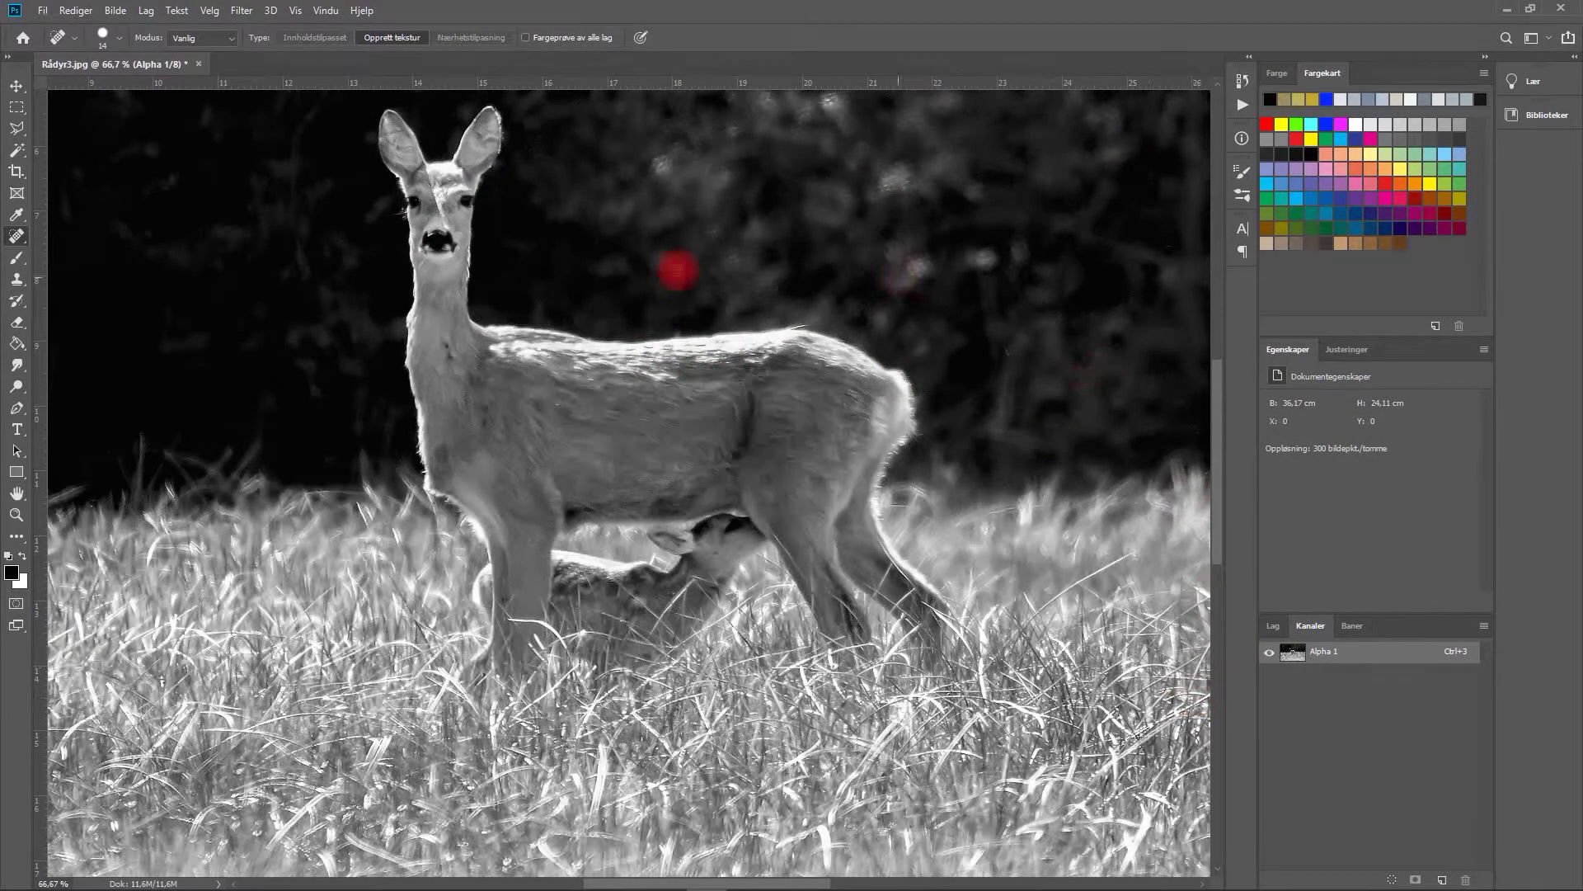
# - Darken the grass in the foreground with the Burn tool using a soft round 425 px brush
pyautogui.click(297, 19)
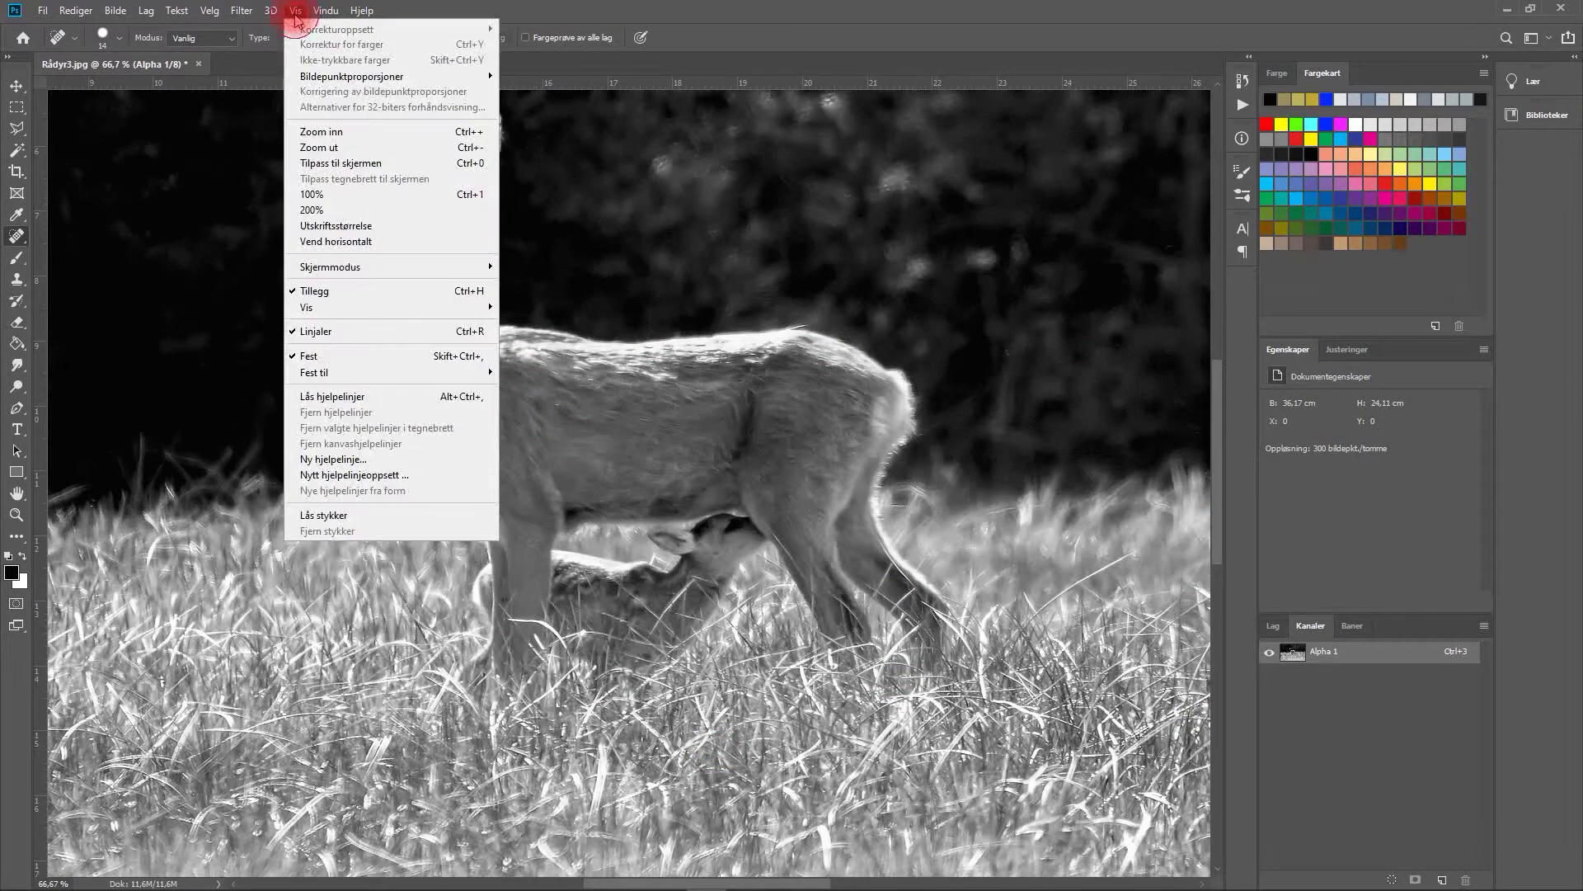
pyautogui.click(341, 163)
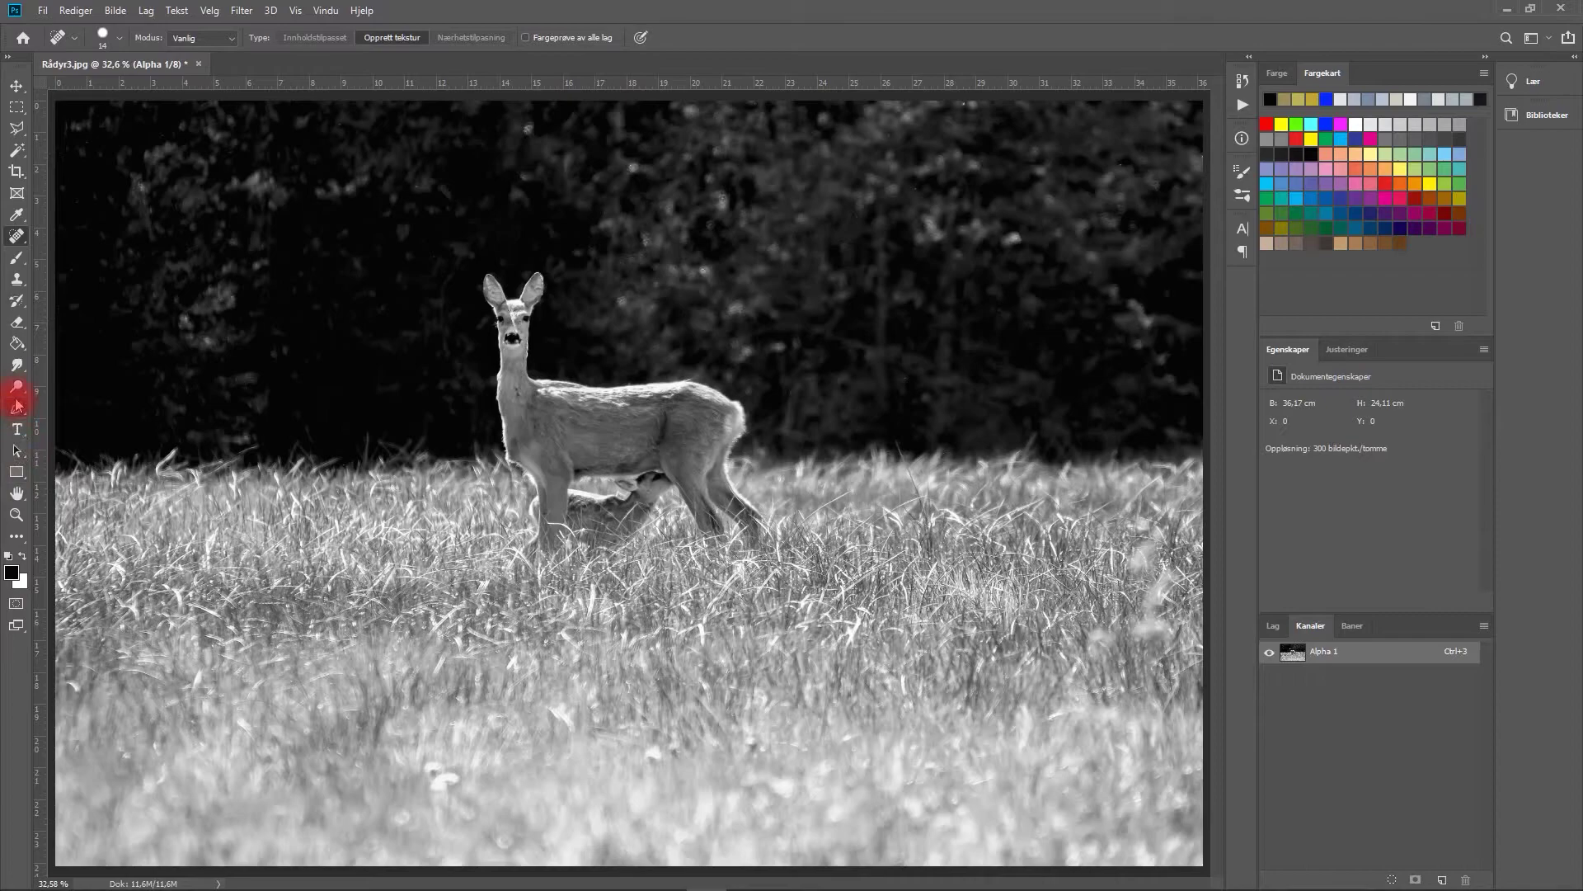
pyautogui.click(17, 388)
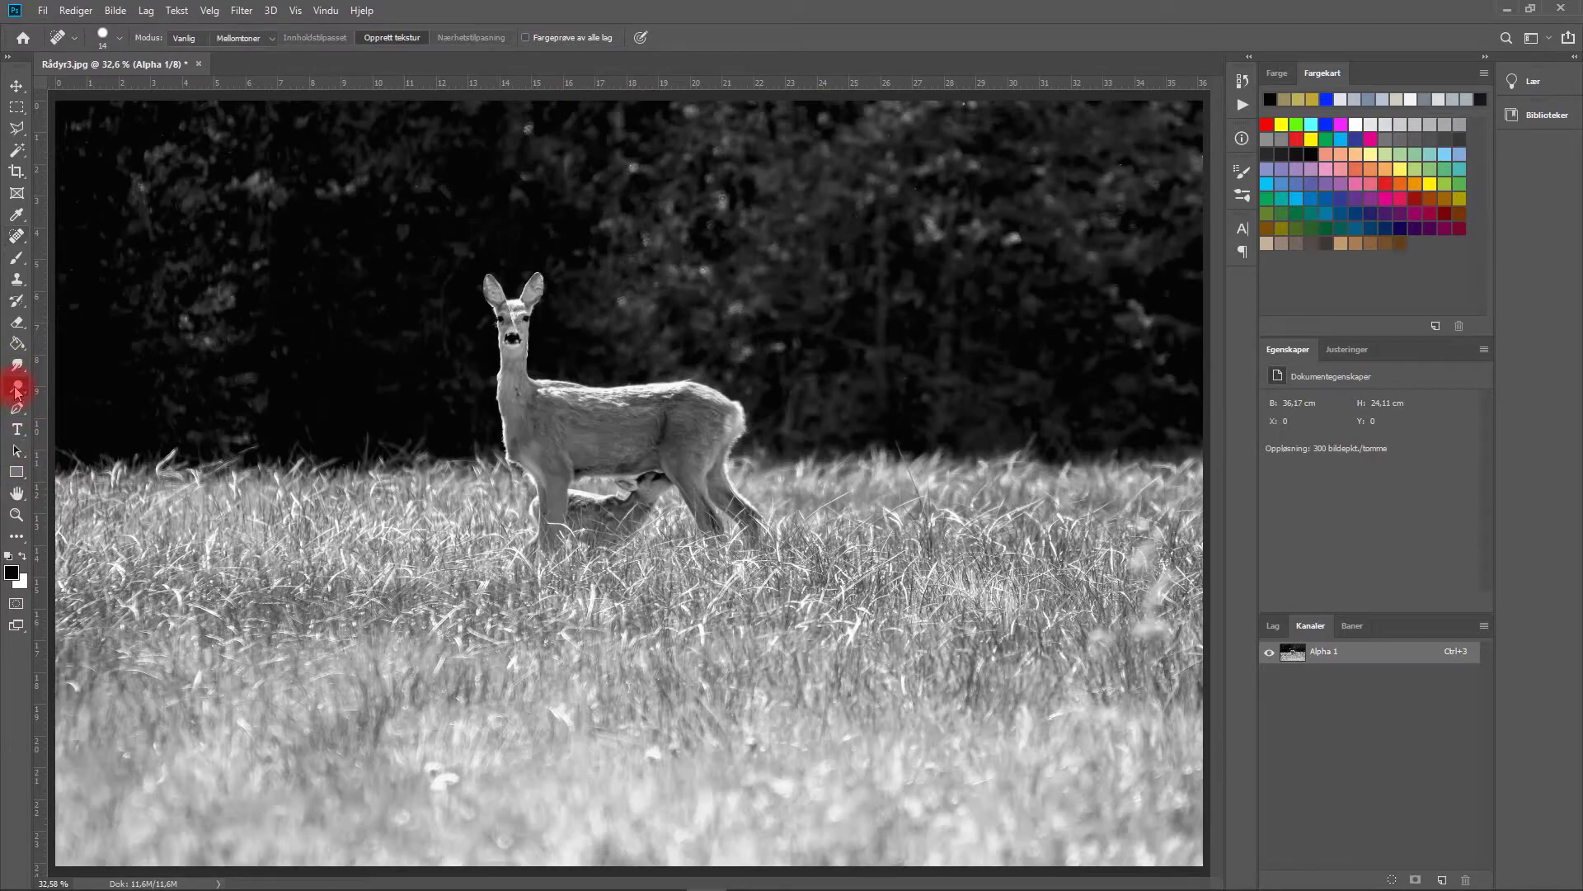
pyautogui.moveTo(17, 391)
pyautogui.mouseDown()
pyautogui.moveTo(82, 388)
pyautogui.moveTo(103, 404)
pyautogui.mouseUp()
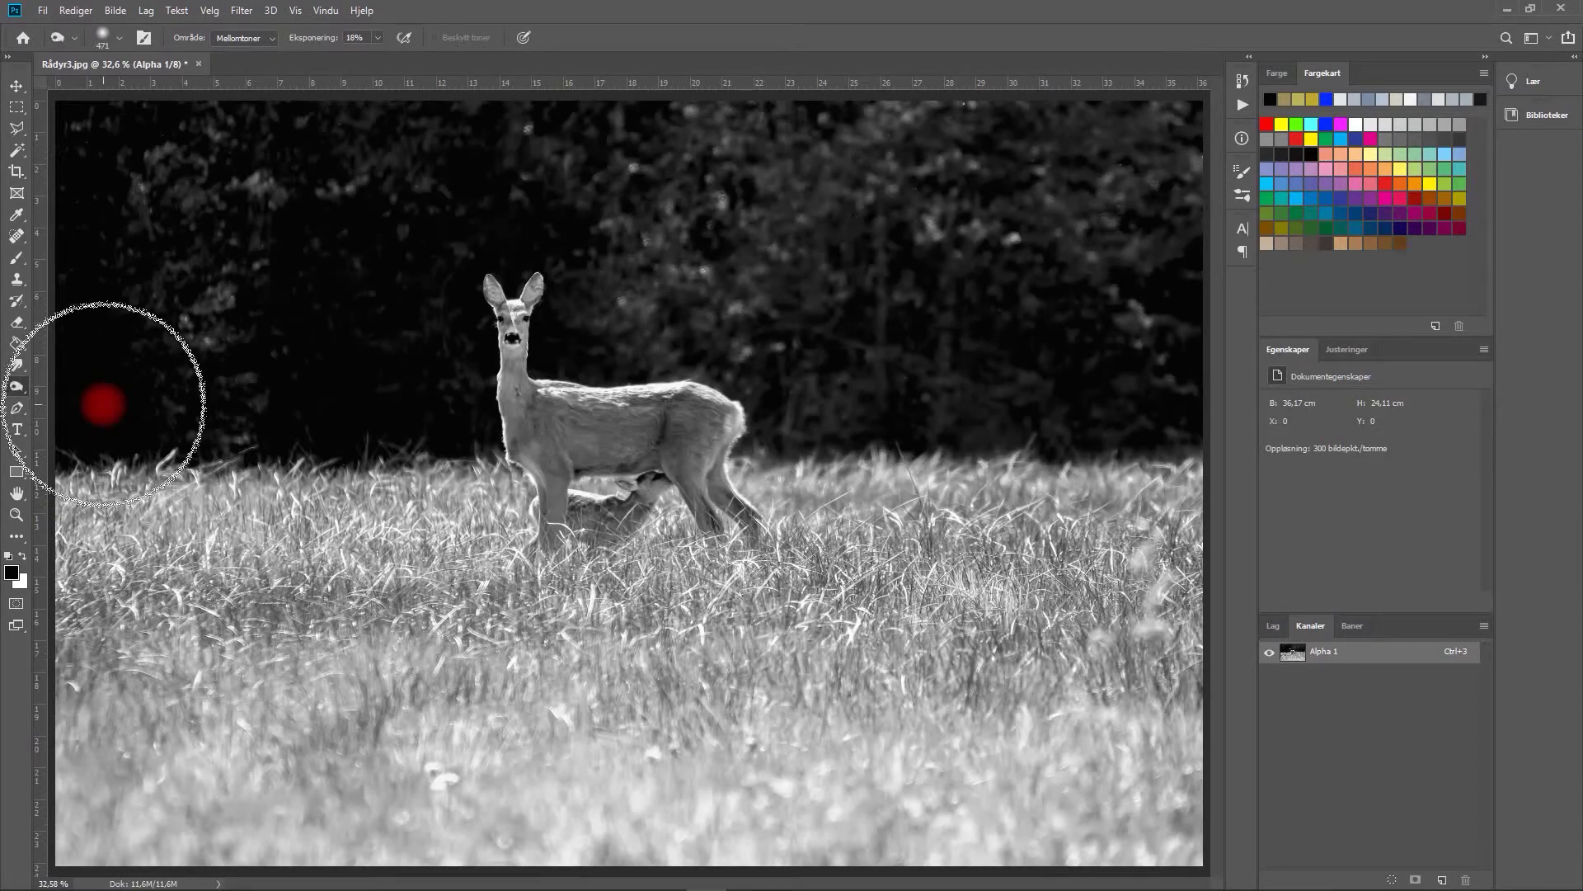
pyautogui.click(103, 36)
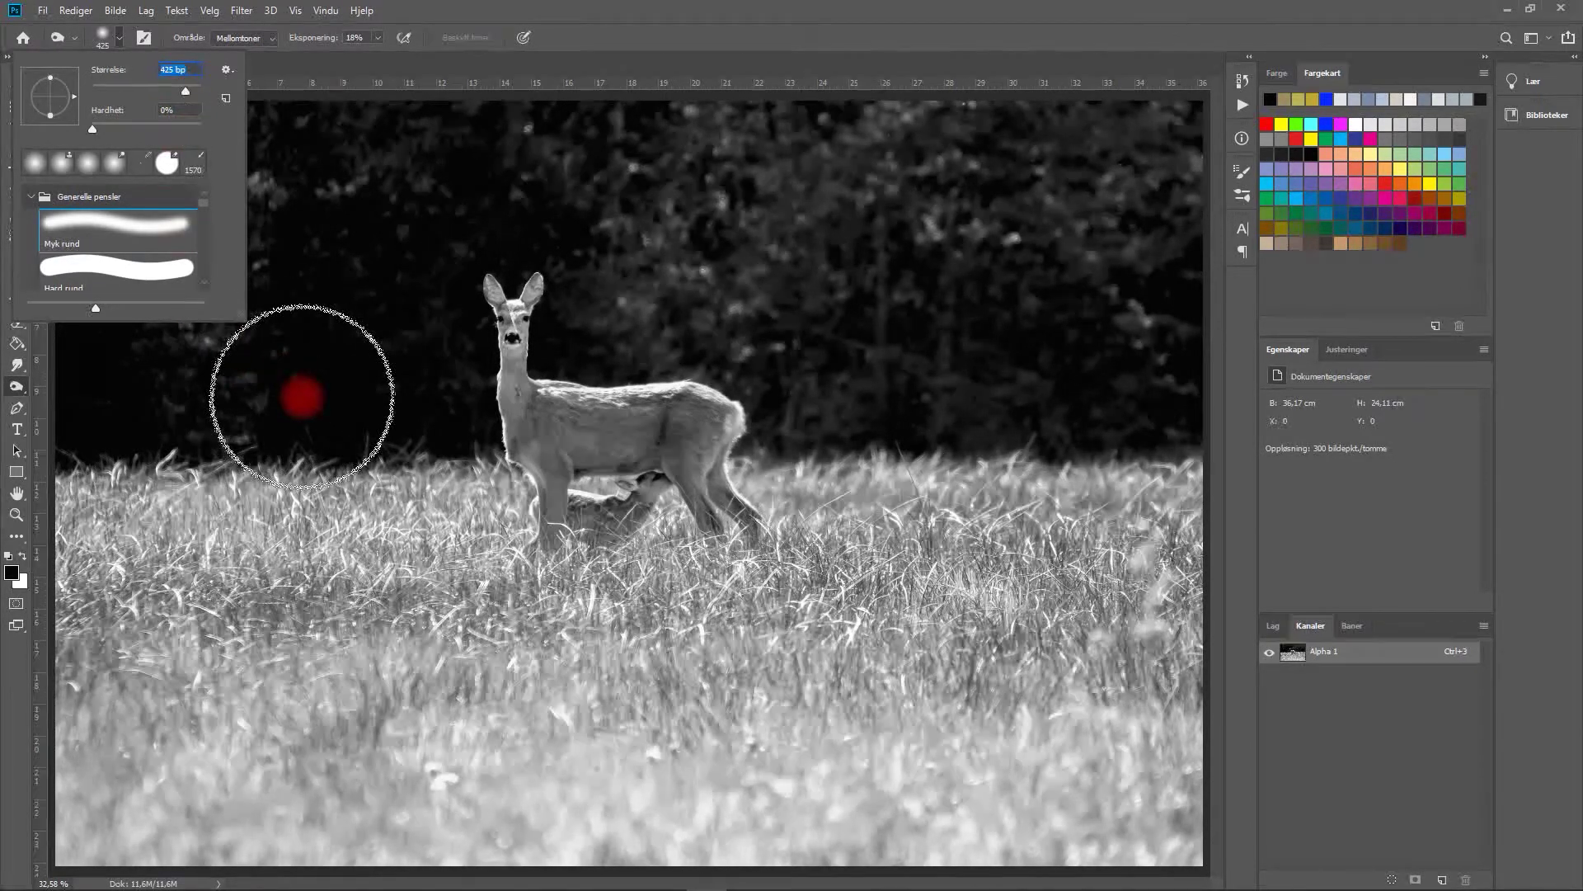
pyautogui.click(305, 676)
pyautogui.moveTo(369, 591)
pyautogui.mouseDown()
pyautogui.moveTo(357, 555)
pyautogui.moveTo(116, 555)
pyautogui.moveTo(726, 620)
pyautogui.moveTo(997, 537)
pyautogui.moveTo(926, 536)
pyautogui.moveTo(1146, 714)
pyautogui.moveTo(1085, 767)
pyautogui.moveTo(767, 784)
pyautogui.moveTo(859, 760)
pyautogui.moveTo(143, 777)
pyautogui.moveTo(117, 640)
pyautogui.moveTo(177, 725)
pyautogui.moveTo(947, 714)
pyautogui.moveTo(1095, 757)
pyautogui.moveTo(1056, 682)
pyautogui.moveTo(1053, 604)
pyautogui.moveTo(1166, 601)
pyautogui.moveTo(1170, 551)
pyautogui.moveTo(858, 671)
pyautogui.moveTo(339, 657)
pyautogui.moveTo(148, 583)
pyautogui.moveTo(181, 825)
pyautogui.moveTo(132, 767)
pyautogui.moveTo(930, 806)
pyautogui.moveTo(1067, 791)
pyautogui.moveTo(1183, 583)
pyautogui.moveTo(307, 858)
pyautogui.moveTo(145, 661)
pyautogui.moveTo(146, 735)
pyautogui.moveTo(543, 671)
pyautogui.moveTo(280, 541)
pyautogui.moveTo(742, 660)
pyautogui.moveTo(894, 537)
pyautogui.moveTo(1161, 645)
pyautogui.moveTo(1025, 739)
pyautogui.moveTo(1121, 791)
pyautogui.moveTo(1229, 820)
pyautogui.moveTo(657, 837)
pyautogui.moveTo(555, 784)
pyautogui.moveTo(300, 813)
pyautogui.moveTo(240, 791)
pyautogui.moveTo(136, 652)
pyautogui.moveTo(350, 855)
pyautogui.moveTo(1031, 819)
pyautogui.moveTo(1116, 805)
pyautogui.moveTo(1174, 747)
pyautogui.moveTo(96, 806)
pyautogui.moveTo(74, 731)
pyautogui.moveTo(17, 878)
pyautogui.moveTo(39, 831)
pyautogui.moveTo(1166, 809)
pyautogui.moveTo(1039, 852)
pyautogui.moveTo(17, 862)
pyautogui.moveTo(71, 805)
pyautogui.moveTo(1179, 788)
pyautogui.moveTo(1158, 641)
pyautogui.moveTo(918, 750)
pyautogui.moveTo(863, 696)
pyautogui.moveTo(319, 820)
pyautogui.moveTo(400, 663)
pyautogui.moveTo(948, 647)
pyautogui.moveTo(364, 548)
pyautogui.moveTo(1127, 576)
pyautogui.moveTo(669, 838)
pyautogui.moveTo(805, 862)
pyautogui.moveTo(671, 869)
pyautogui.moveTo(530, 833)
pyautogui.moveTo(146, 839)
pyautogui.moveTo(1170, 784)
pyautogui.moveTo(923, 863)
pyautogui.moveTo(830, 693)
pyautogui.moveTo(318, 670)
pyautogui.moveTo(1060, 647)
pyautogui.moveTo(820, 28)
pyautogui.mouseUp()
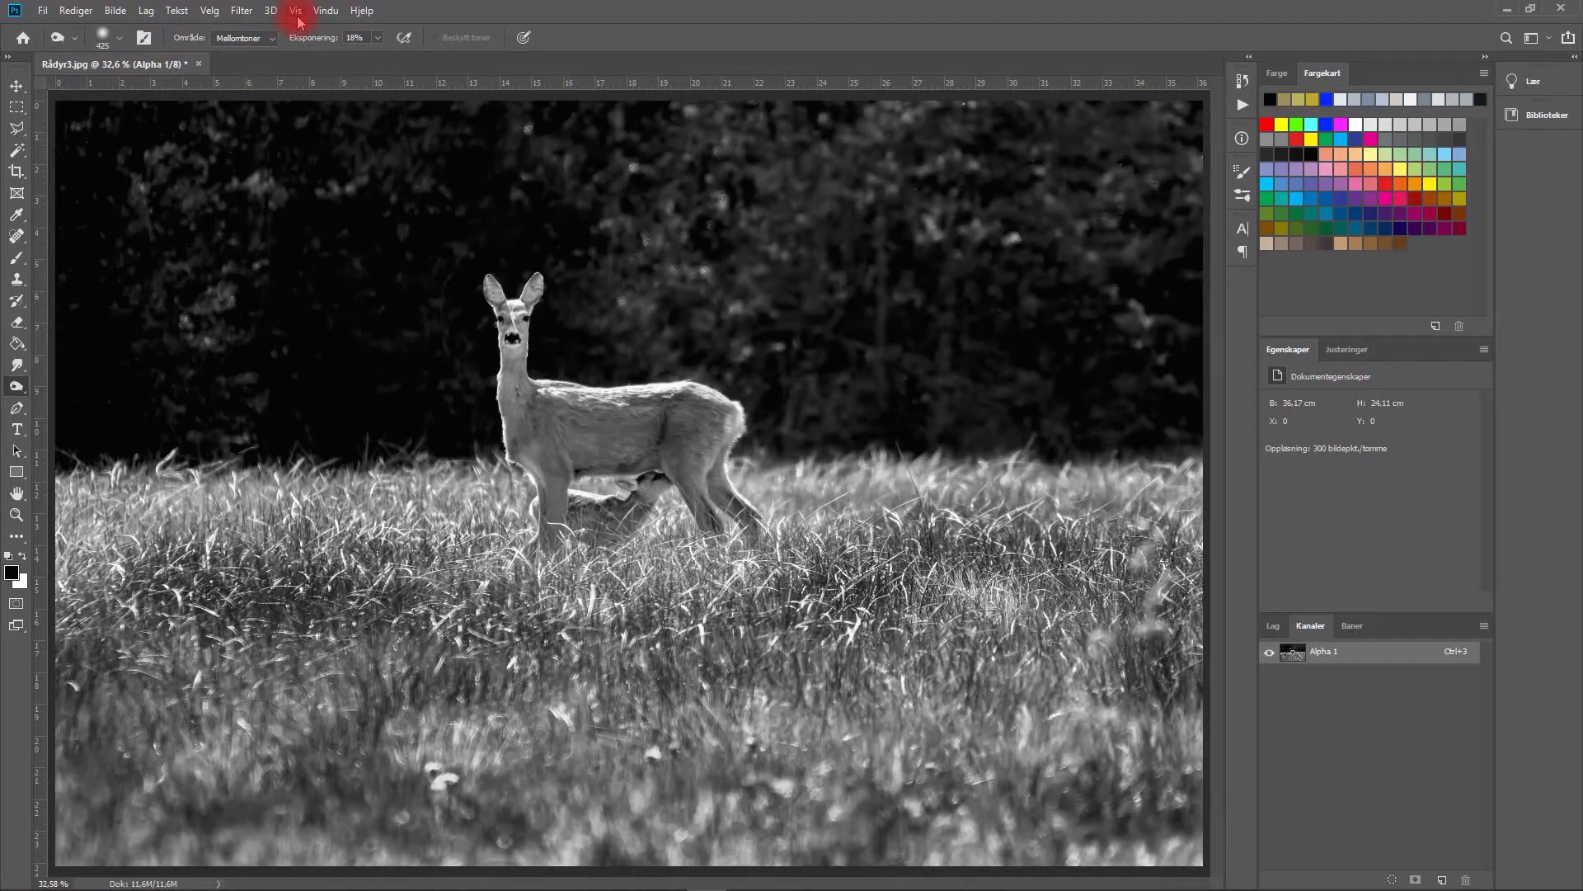
pyautogui.click(295, 12)
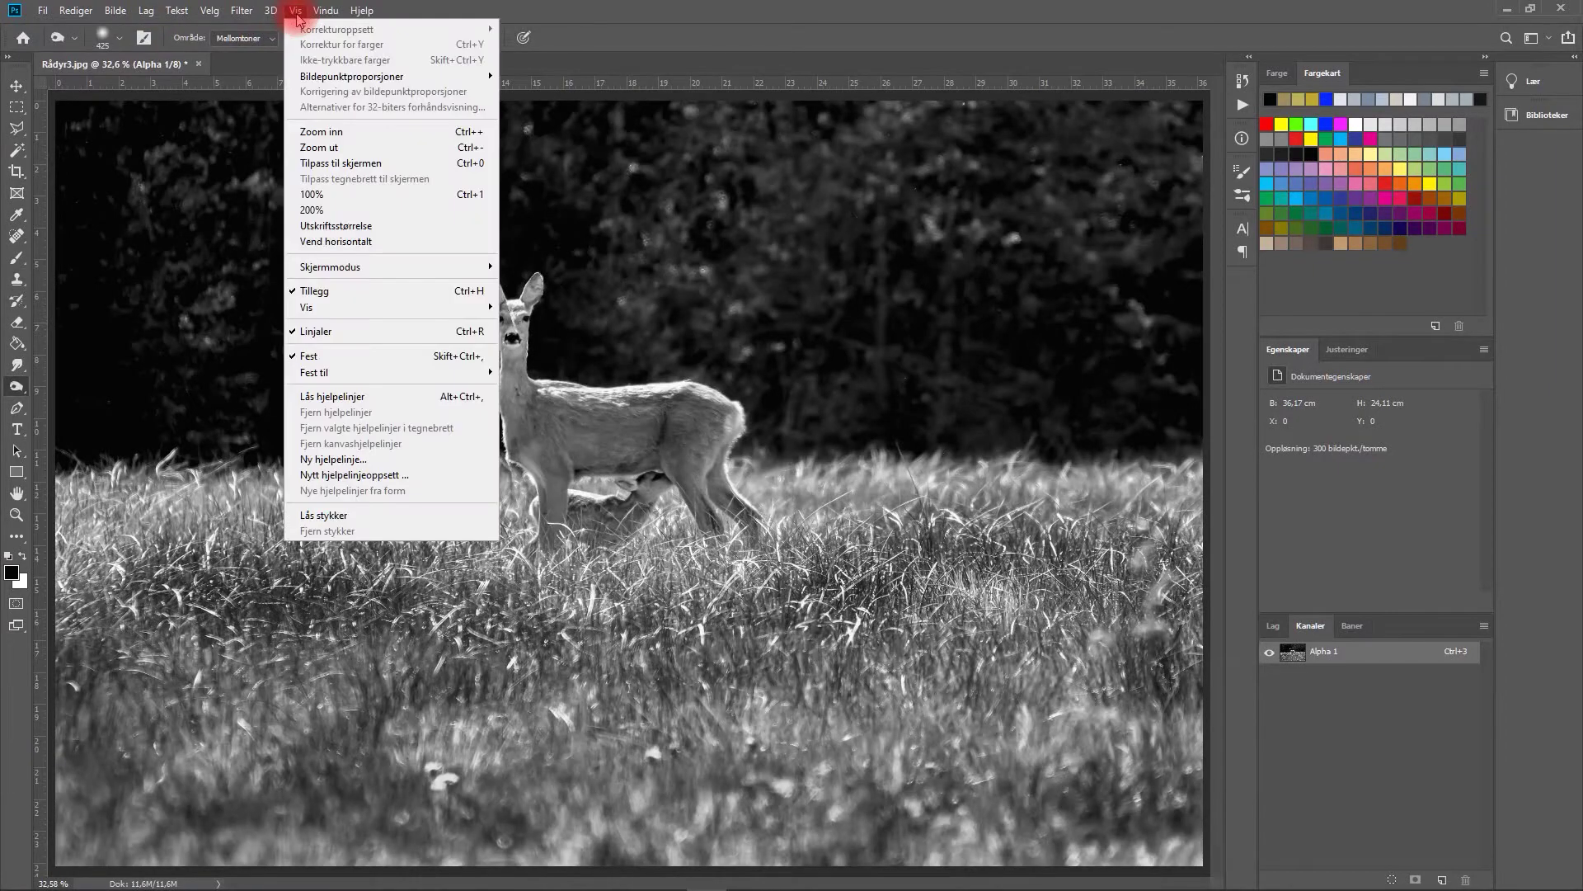
pyautogui.click(327, 156)
pyautogui.moveTo(1014, 884)
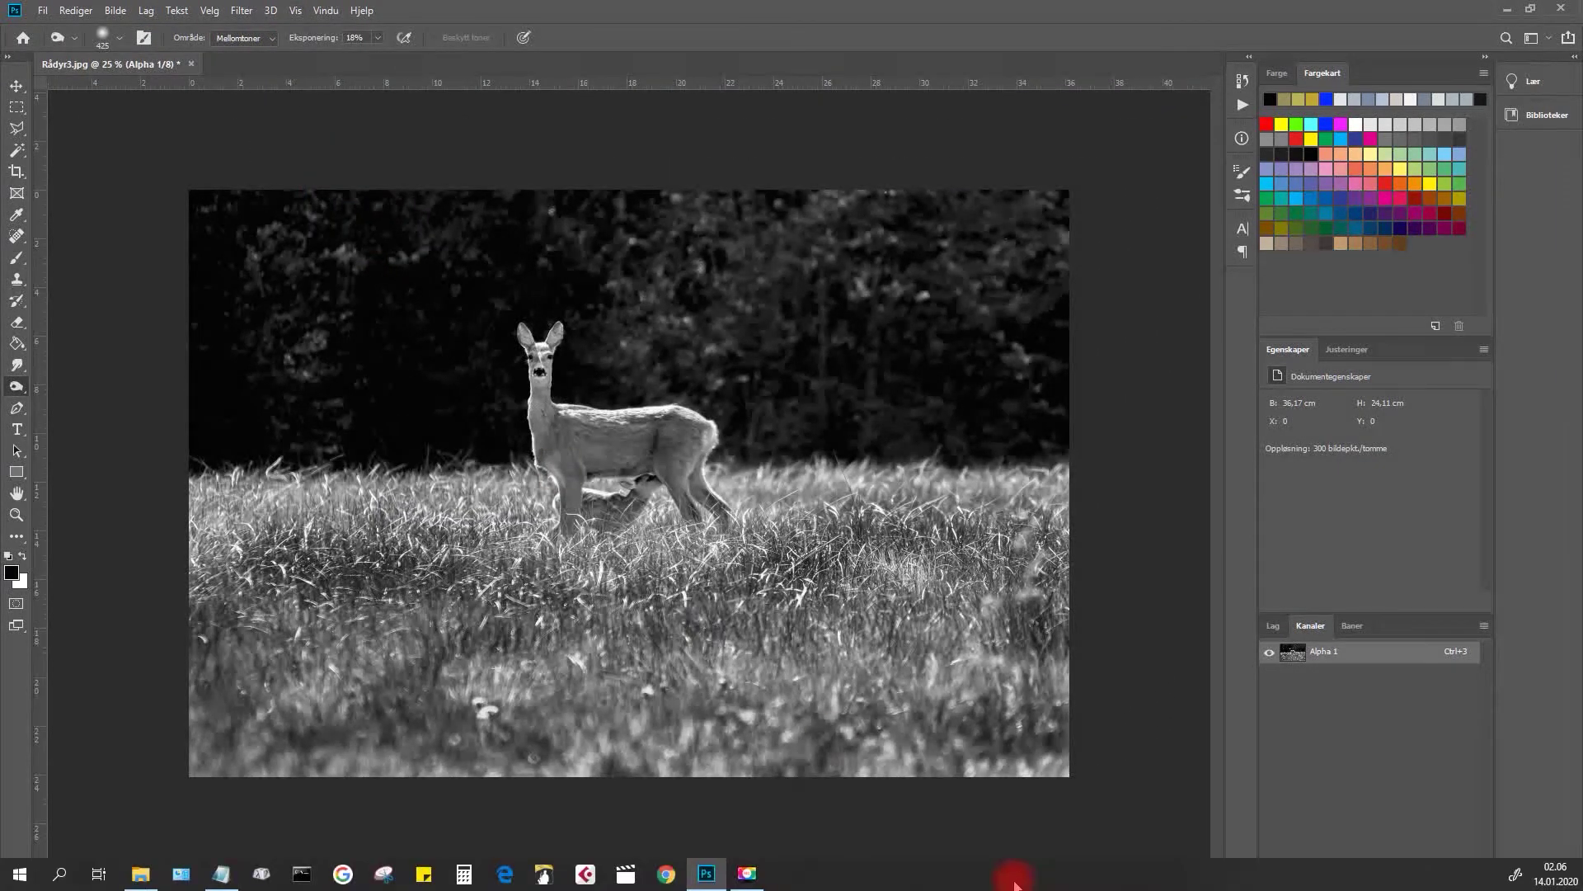
pyautogui.click(1092, 591)
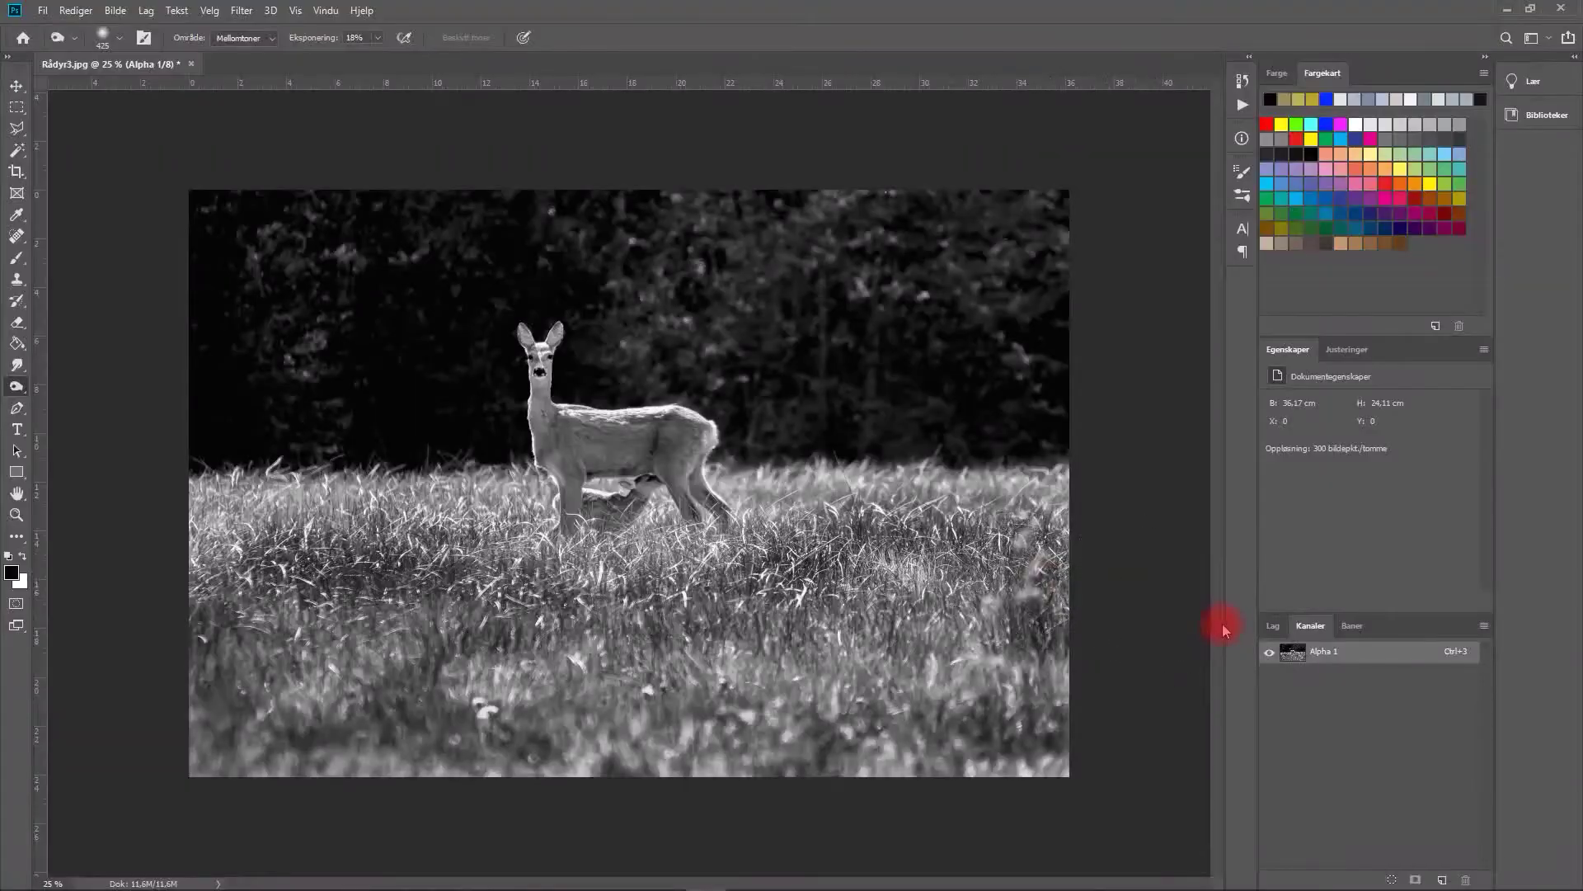
# - Convert the image from multichannel to grayscale mode
pyautogui.click(1274, 627)
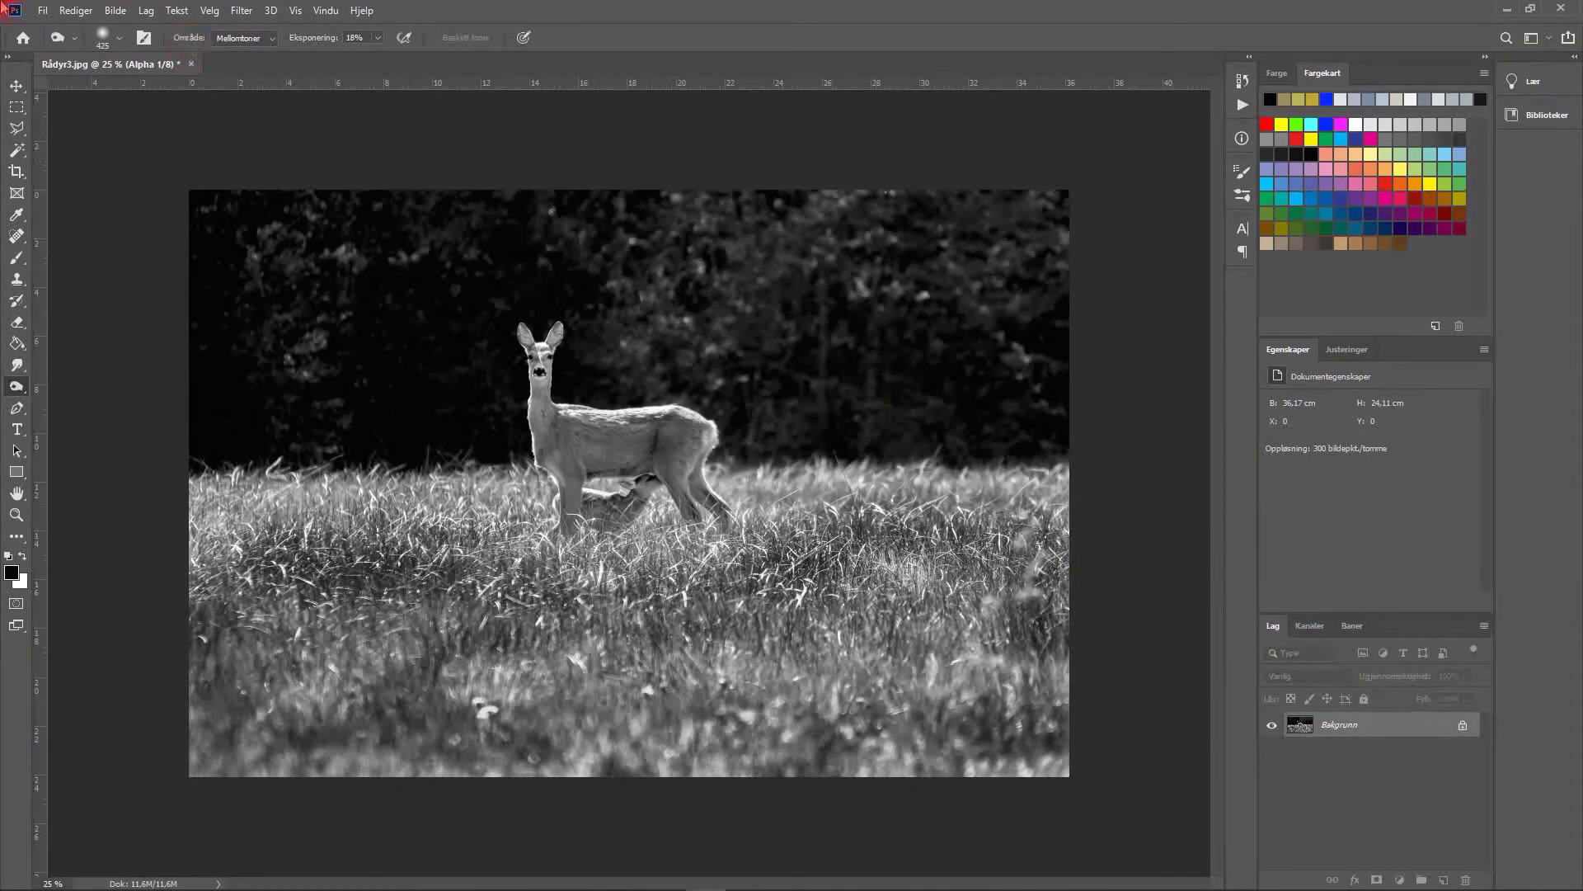
pyautogui.click(122, 13)
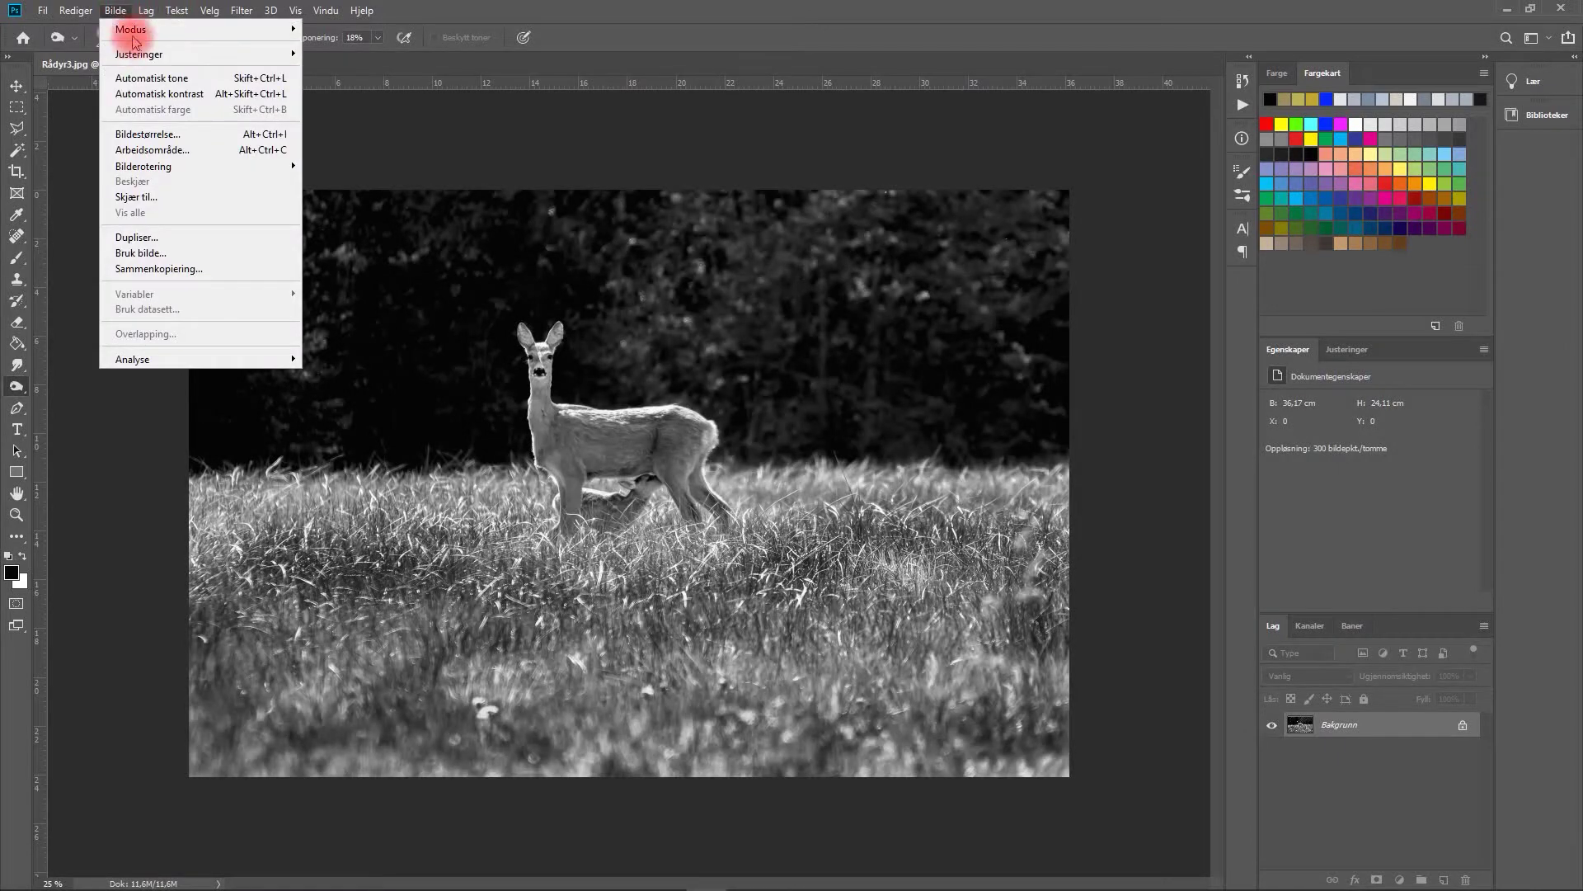
pyautogui.moveTo(211, 37)
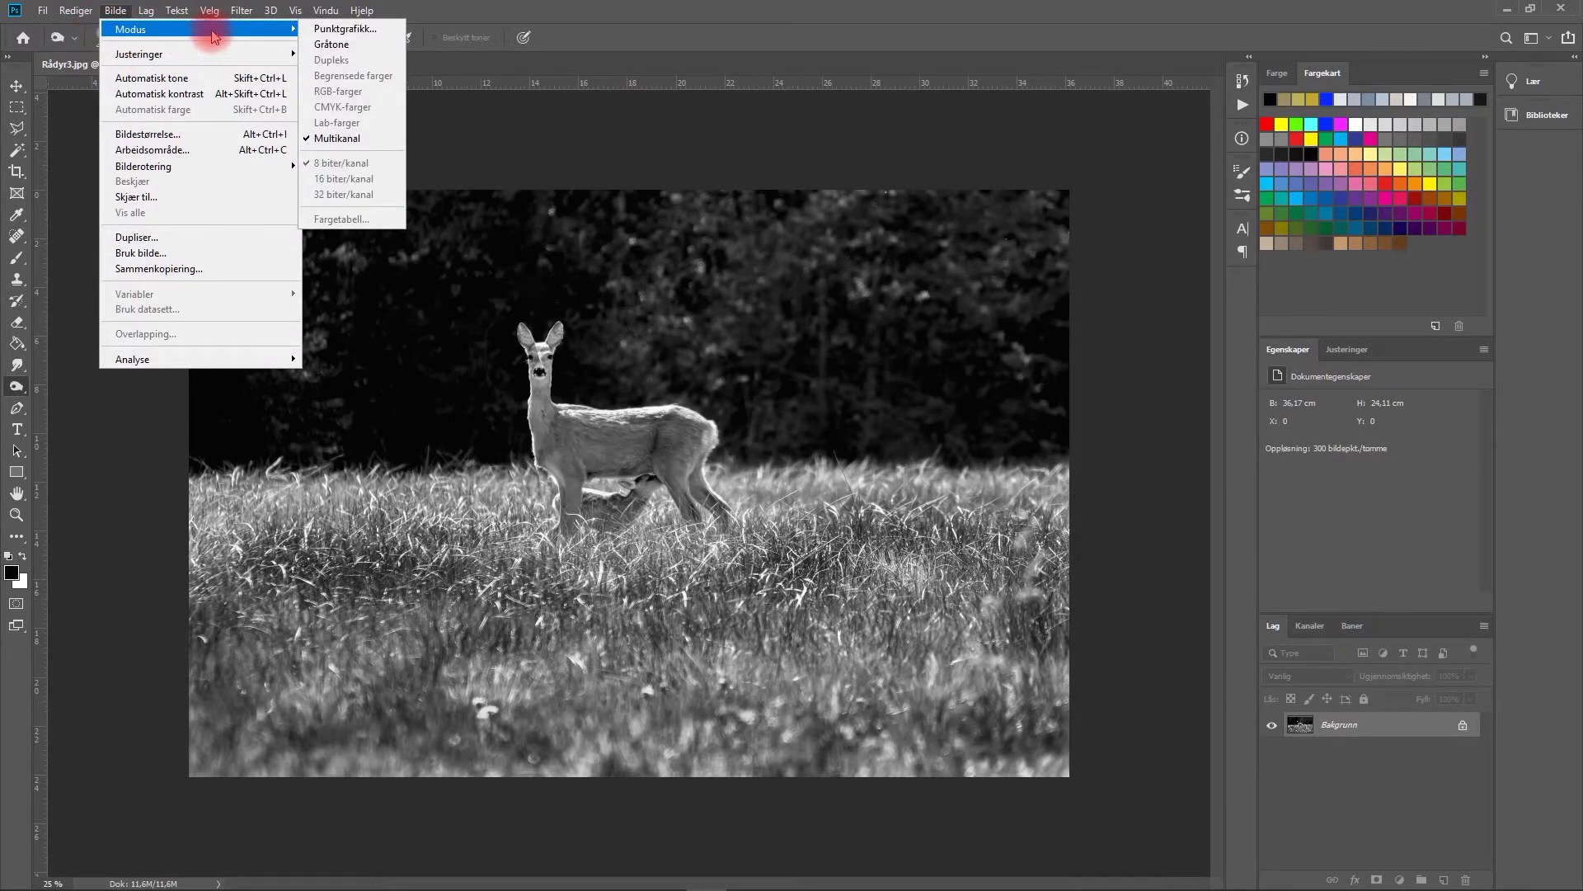
pyautogui.click(369, 48)
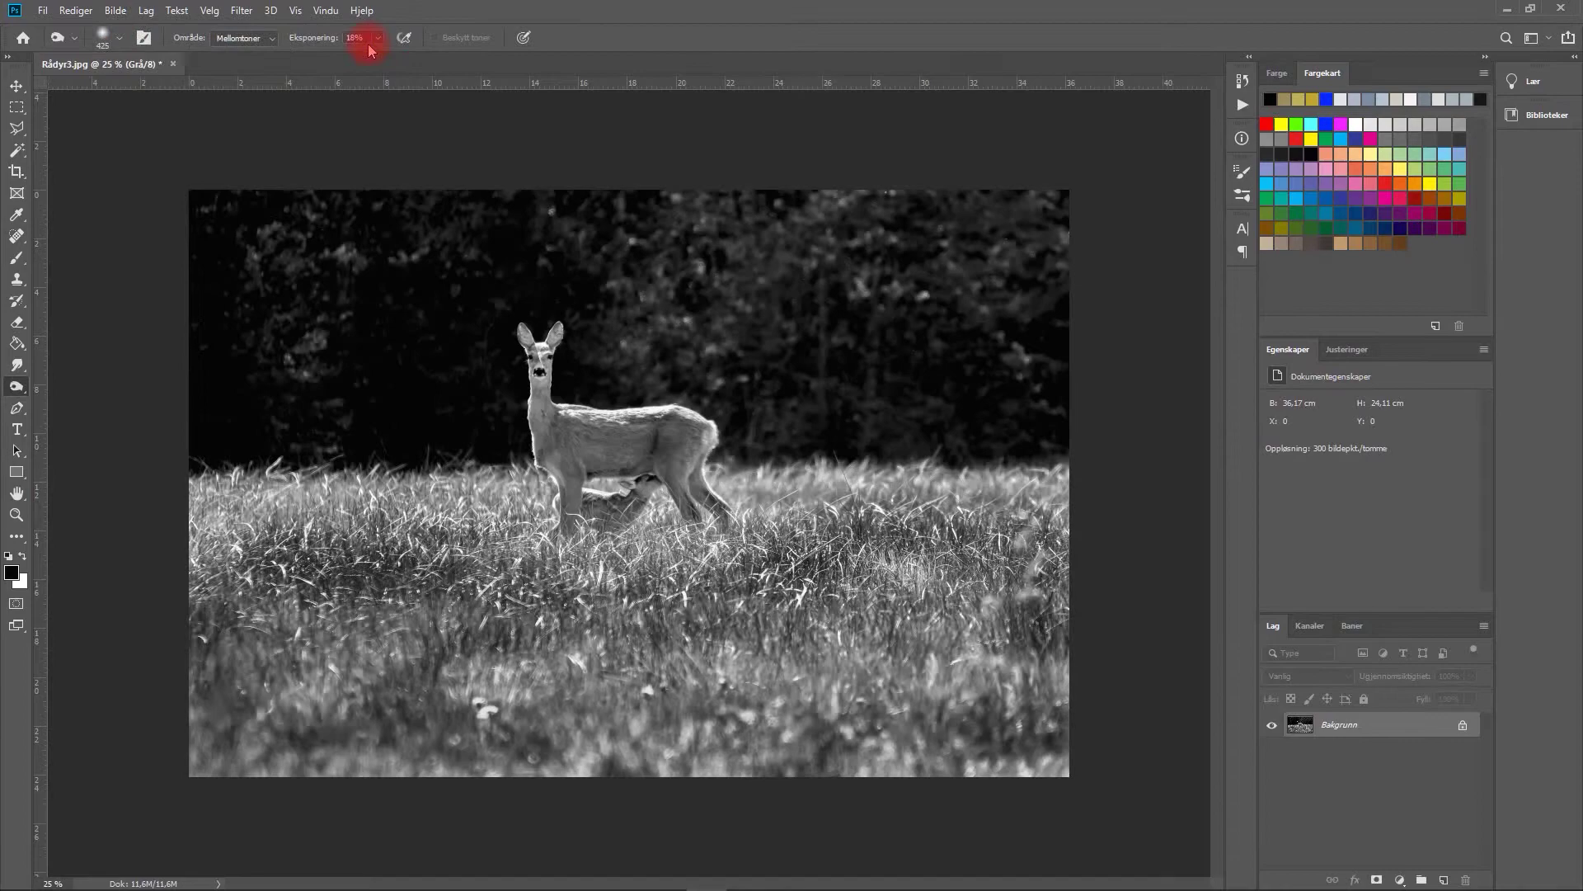
pyautogui.click(115, 12)
pyautogui.moveTo(162, 56)
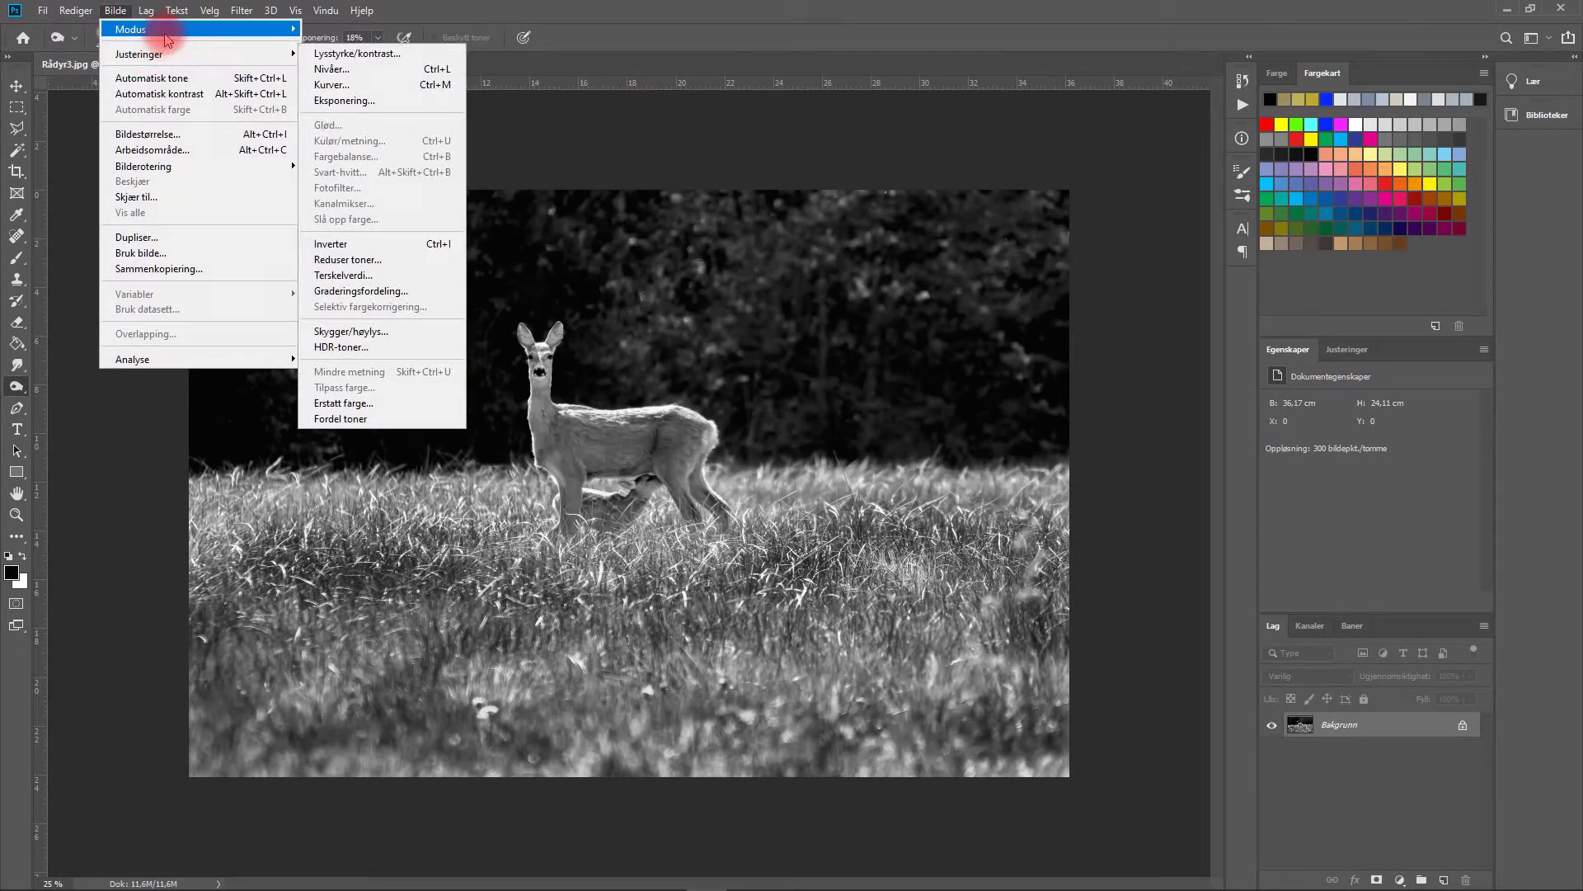
pyautogui.moveTo(132, 29)
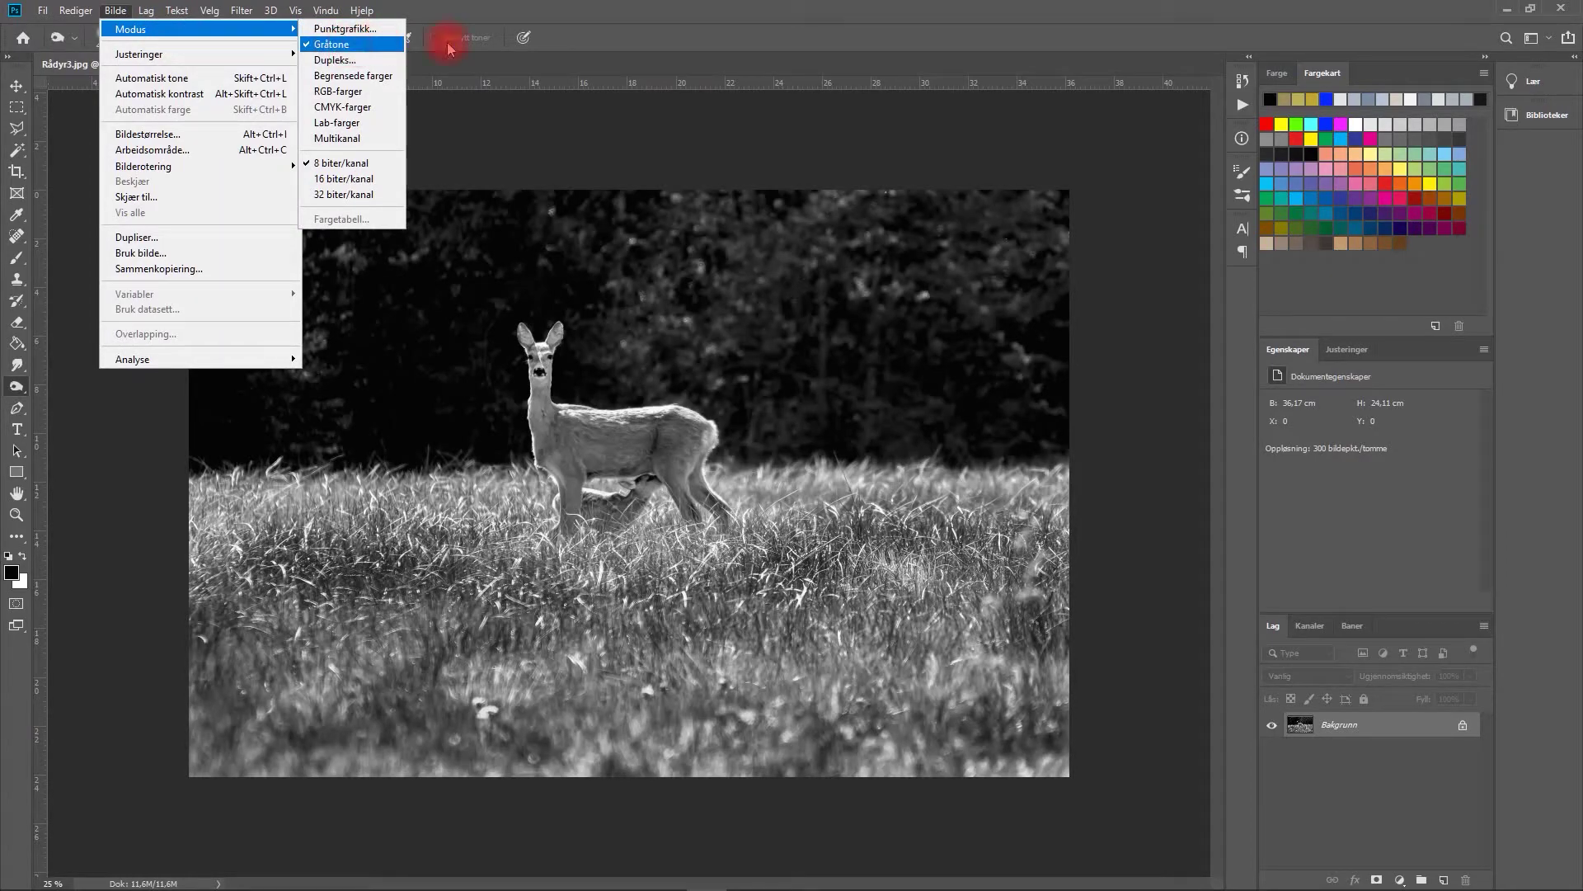
pyautogui.click(495, 107)
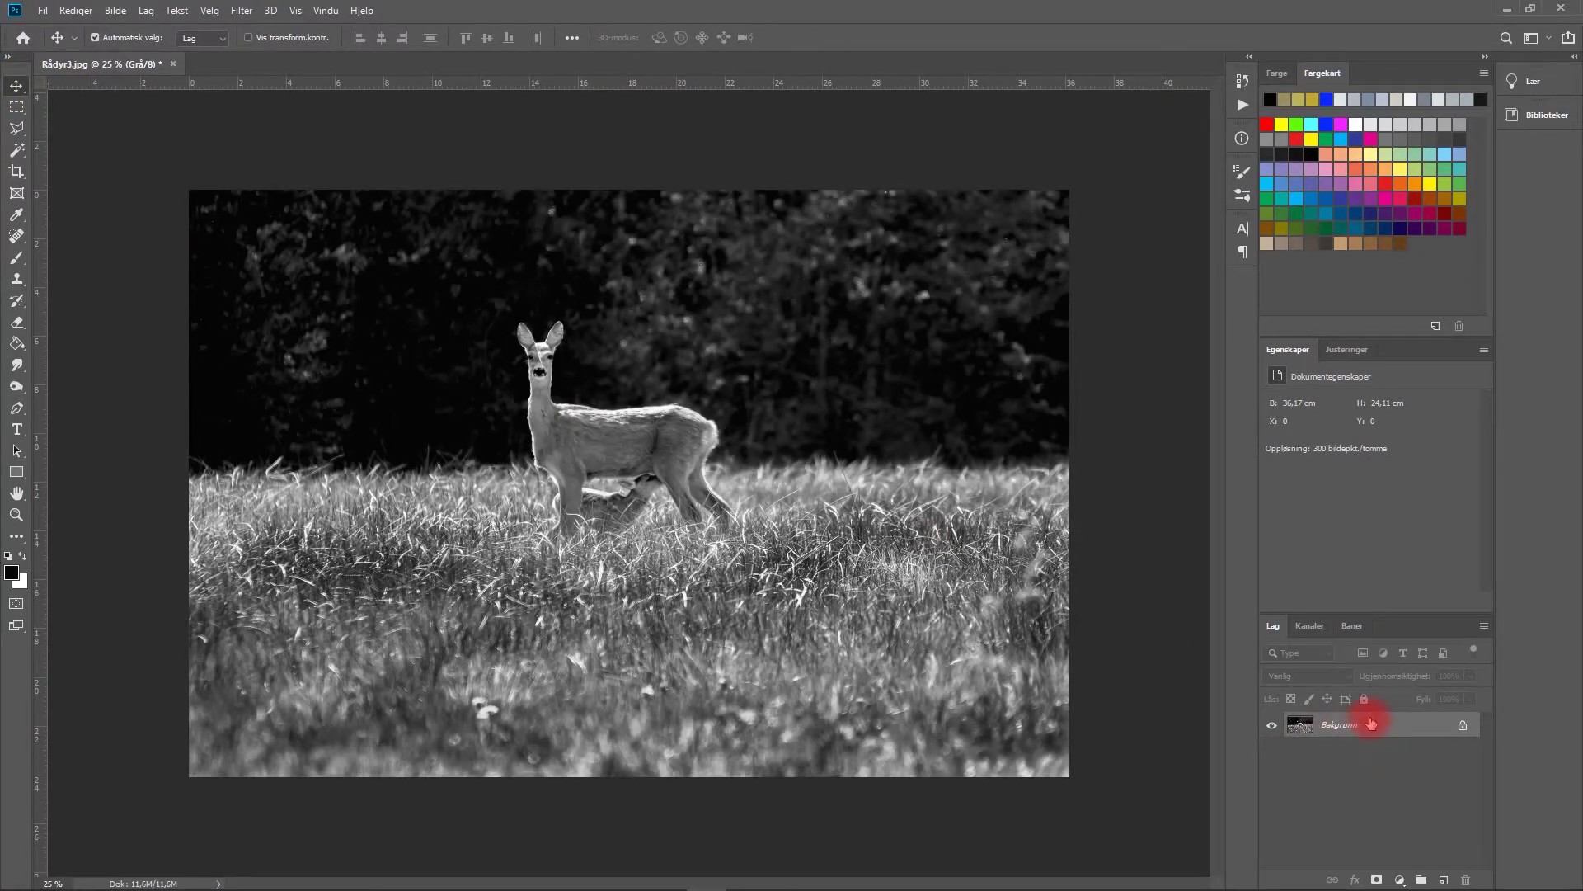
# - Turn the locked background into an editable layer named Lag 0 and add an empty layer above it
pyautogui.doubleClick(1369, 726)
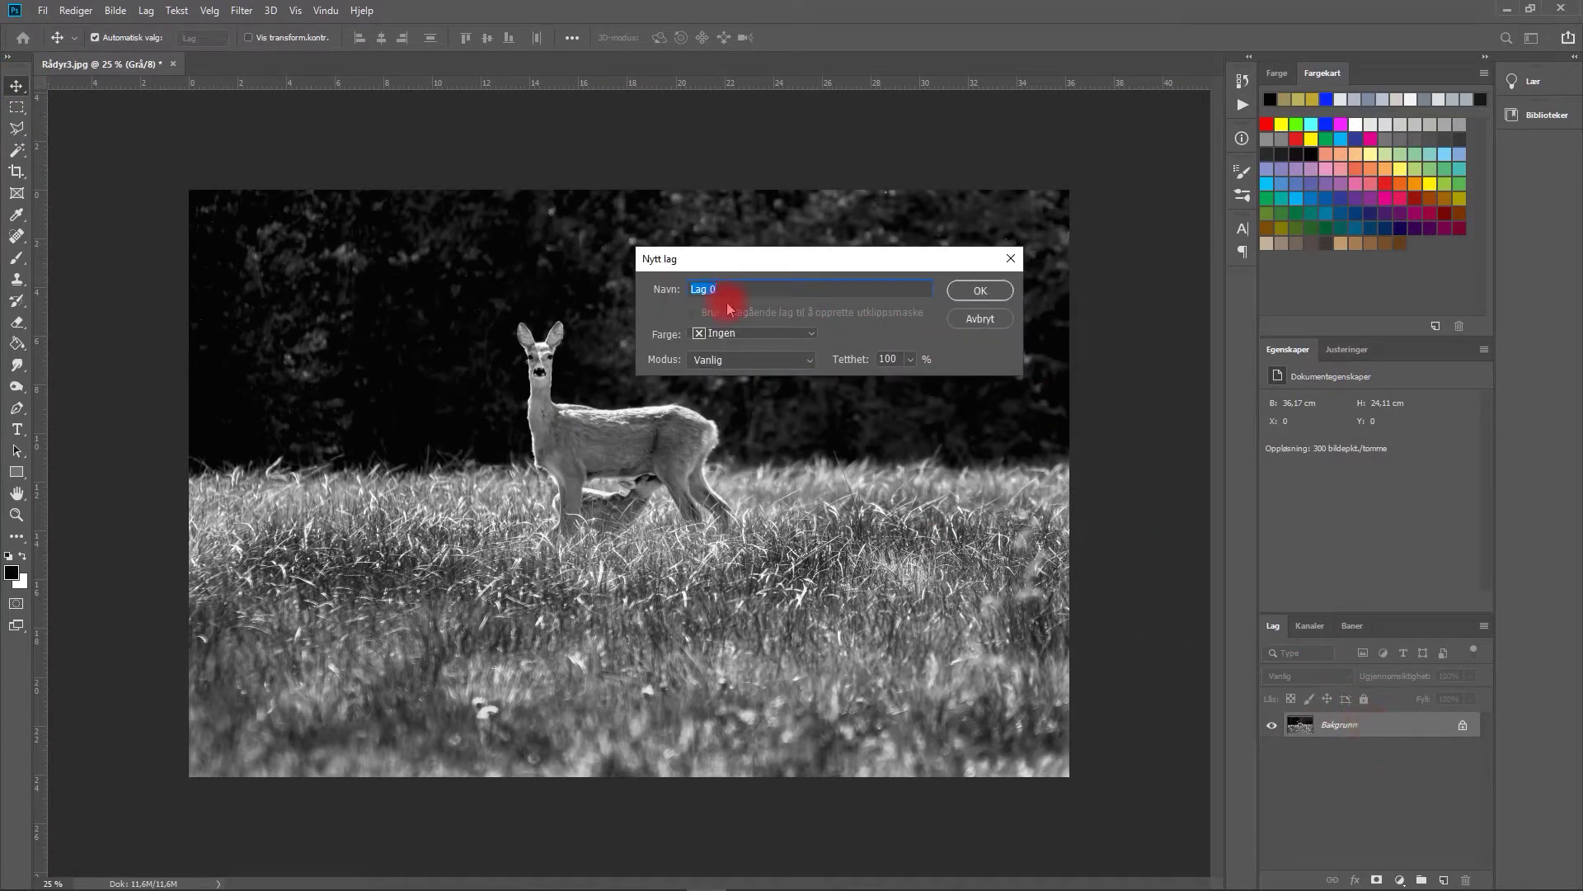
pyautogui.click(994, 291)
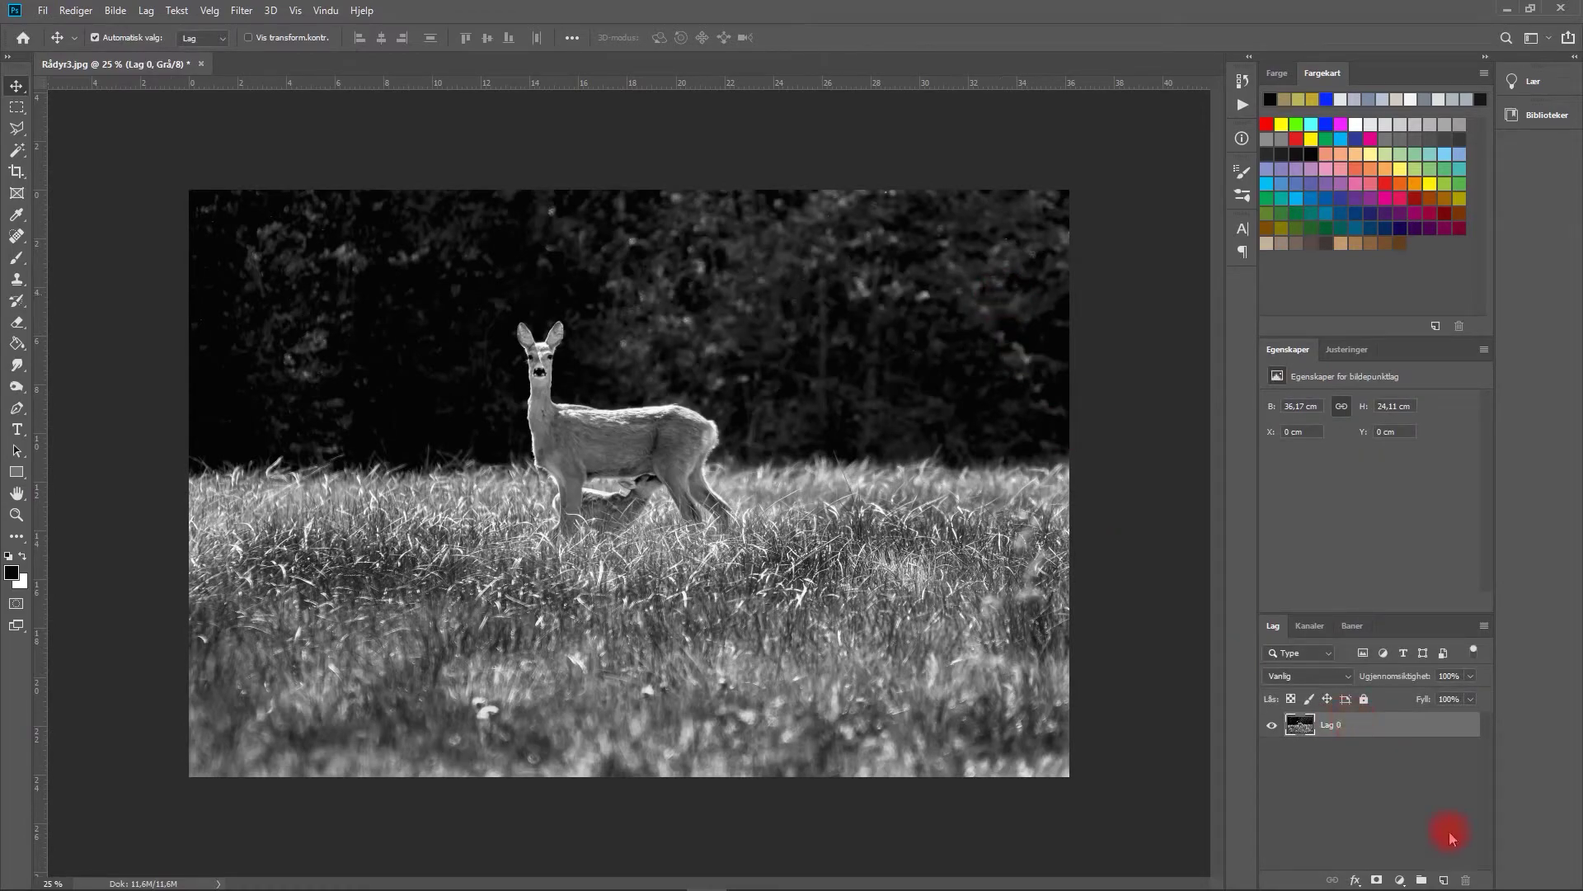
pyautogui.click(1445, 881)
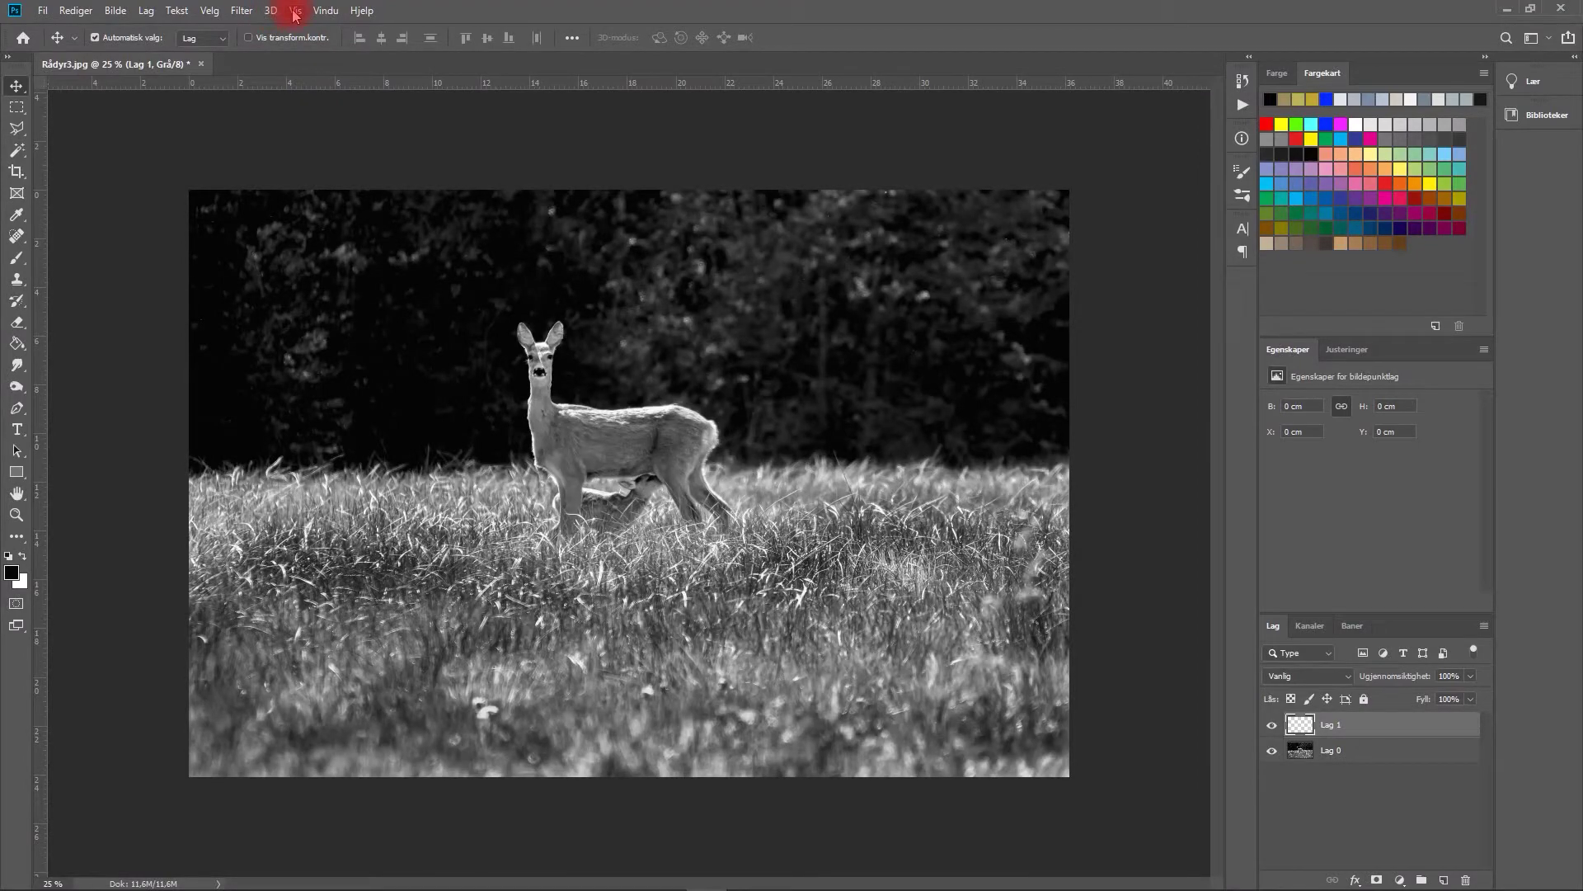
# - Set up the Gradient tool with the foreground-to-transparent preset and the radial gradient style
pyautogui.click(294, 10)
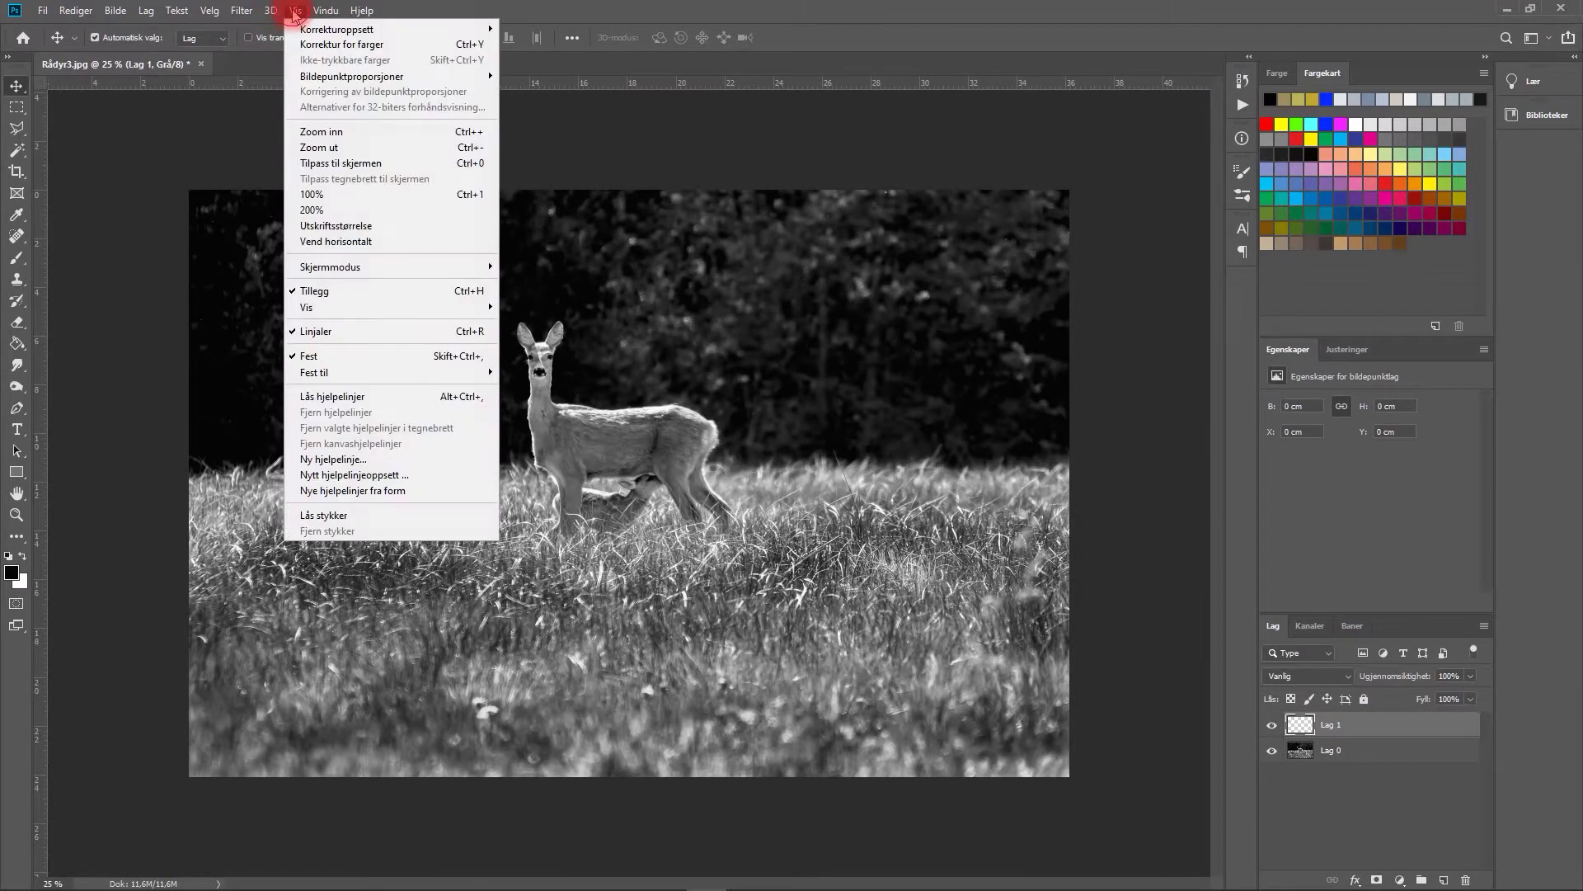
pyautogui.click(310, 150)
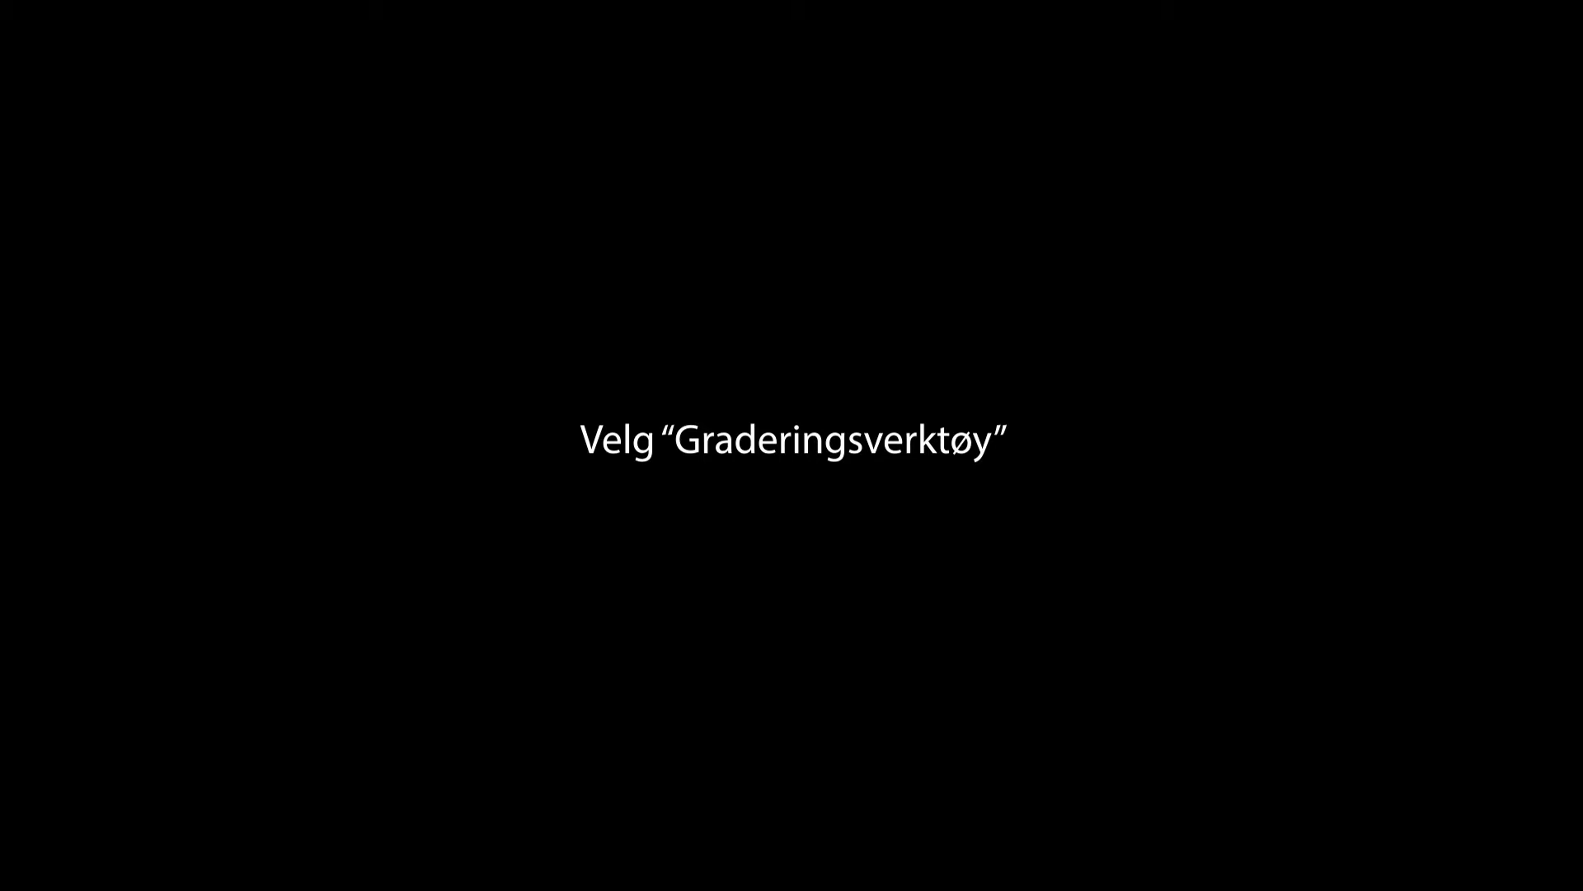
pyautogui.click(18, 344)
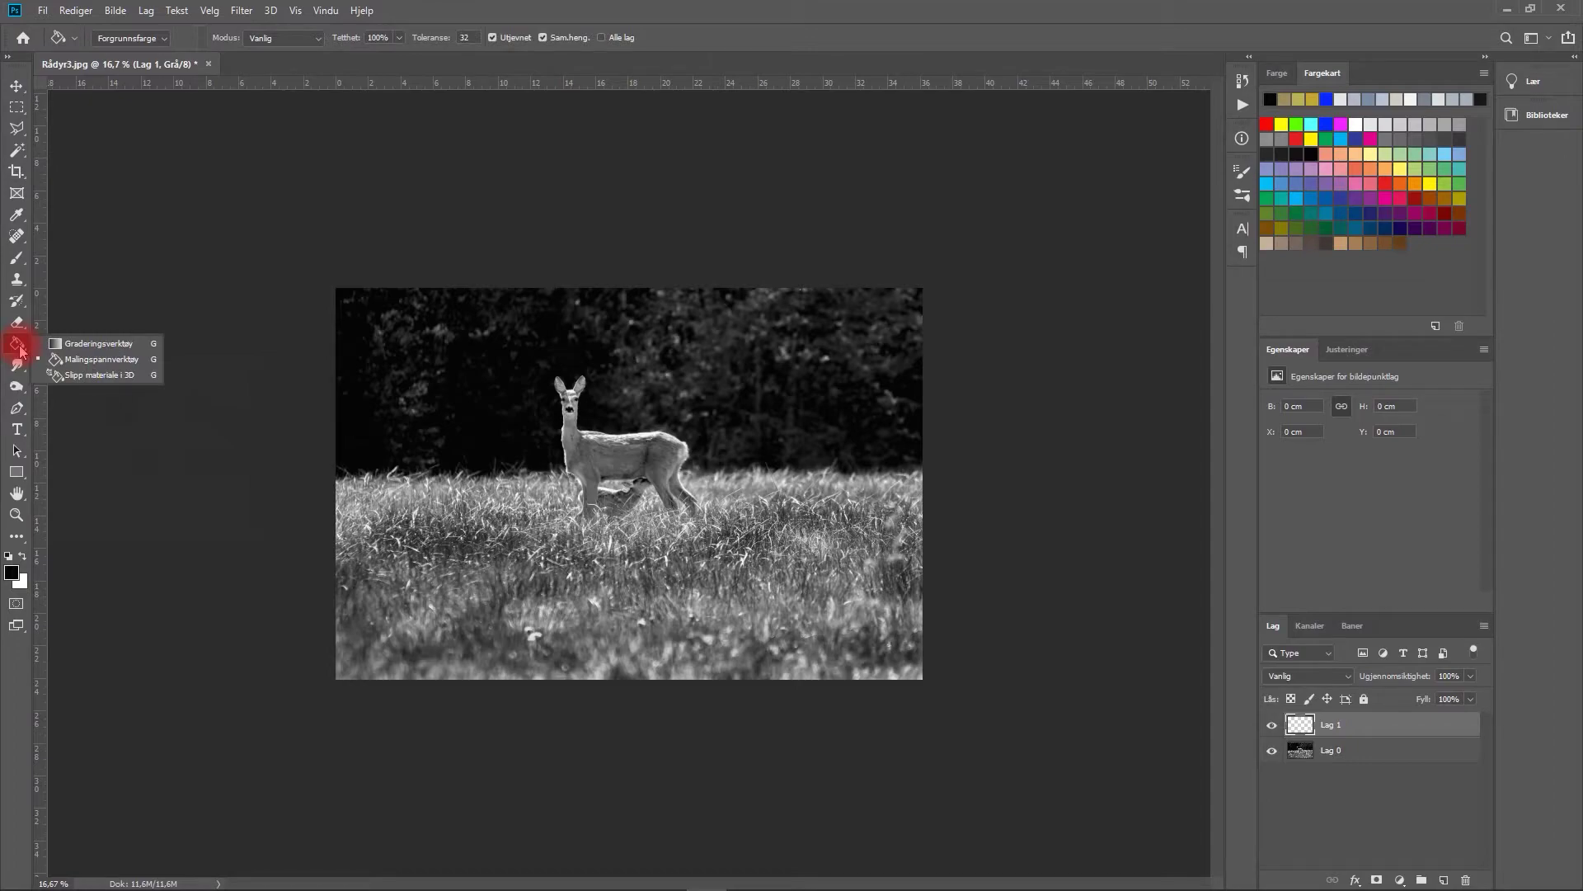
pyautogui.moveTo(22, 352); pyautogui.dragTo(113, 340)
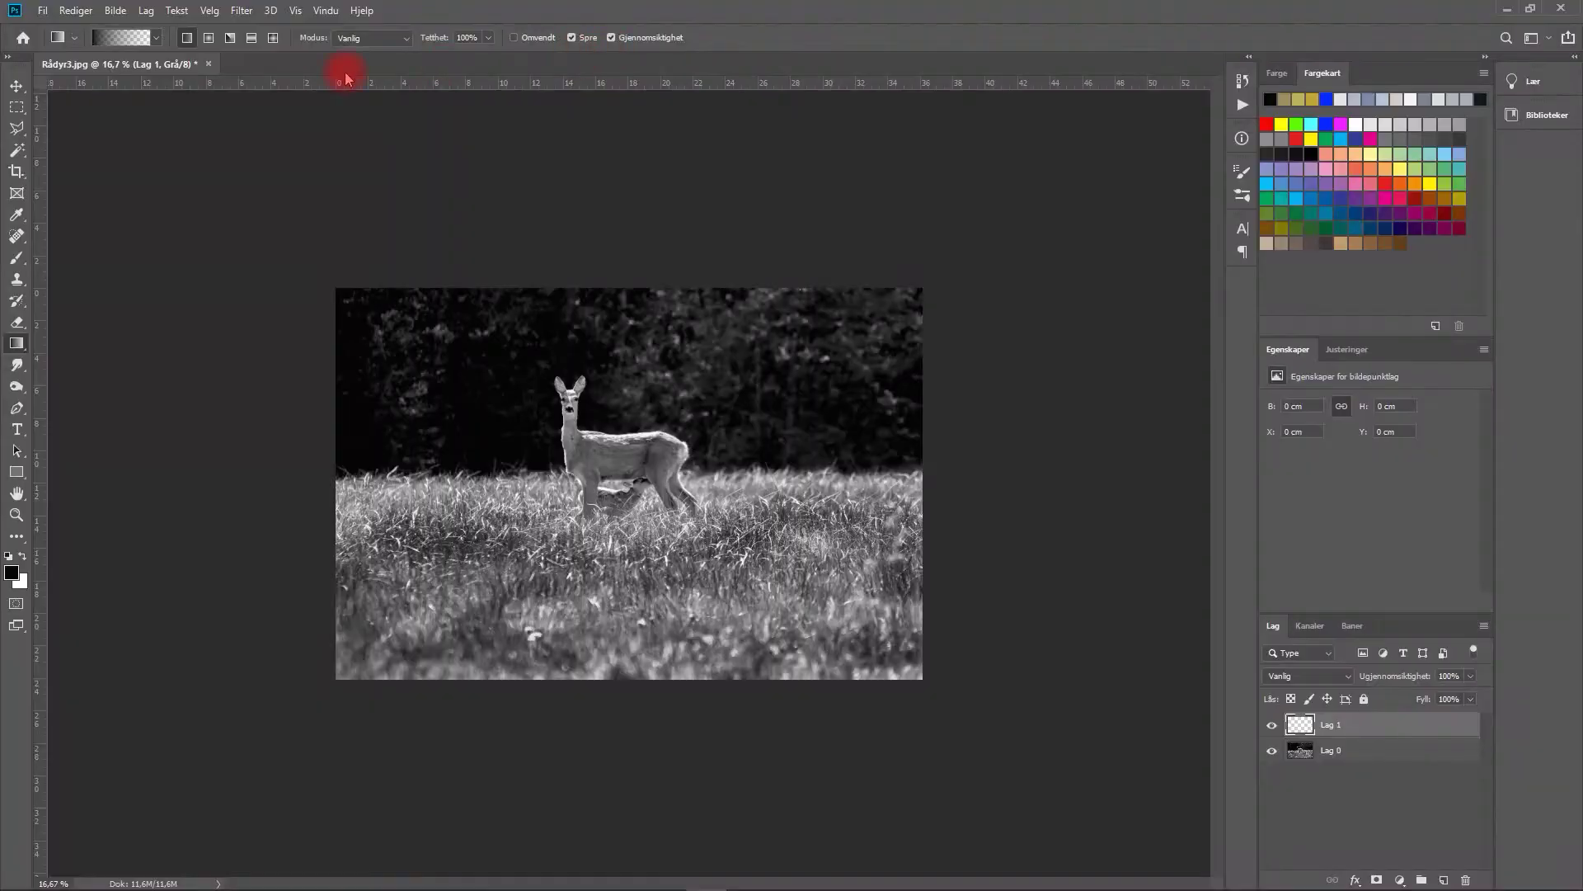
pyautogui.doubleClick(132, 38)
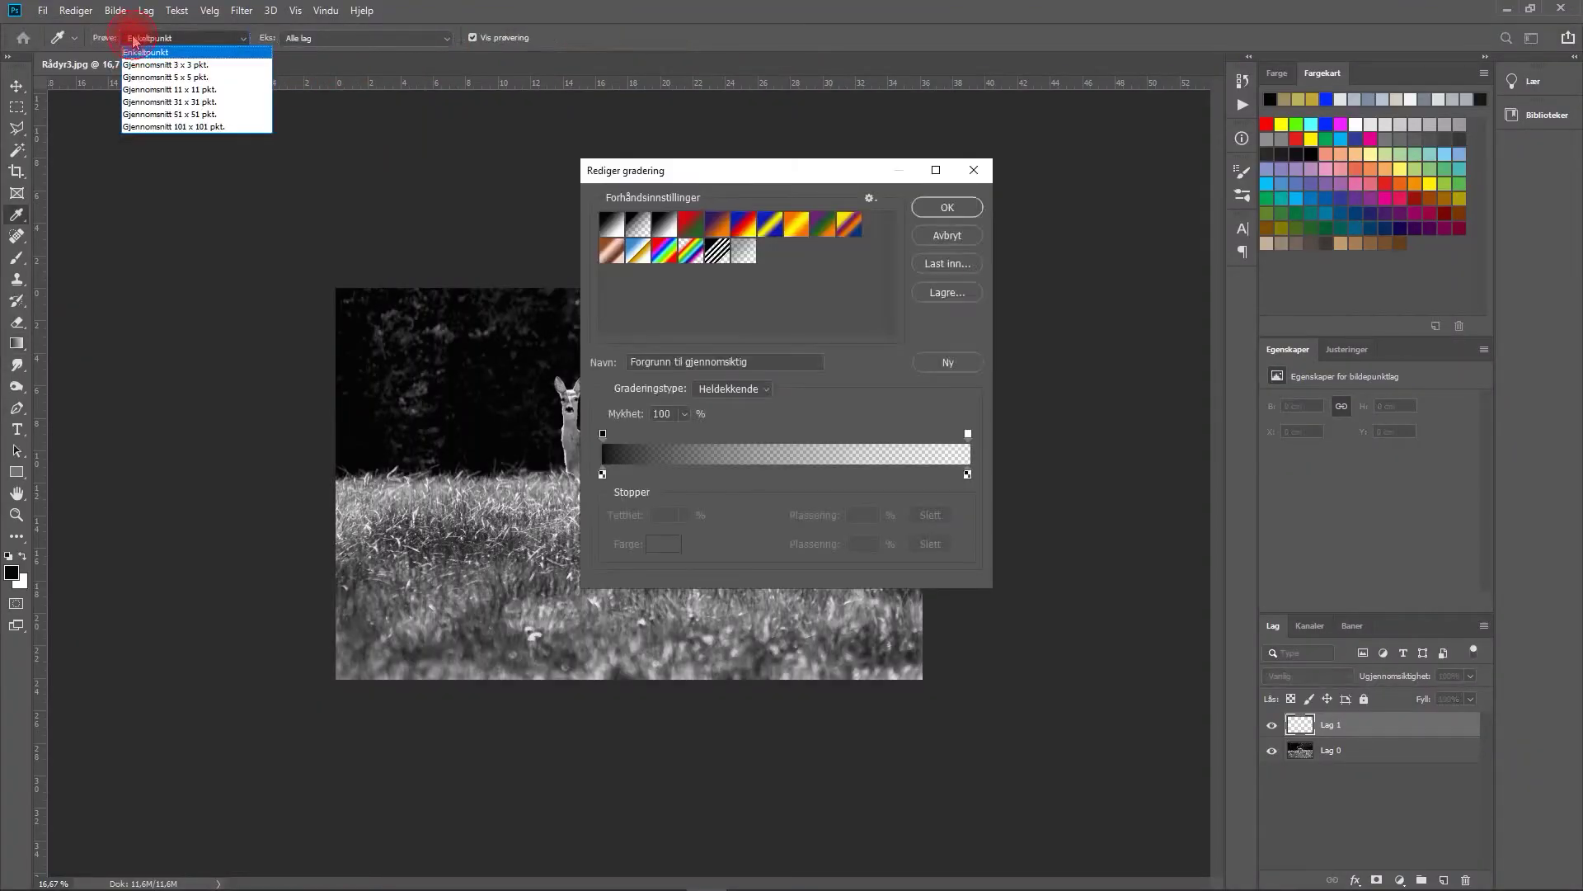
pyautogui.click(638, 230)
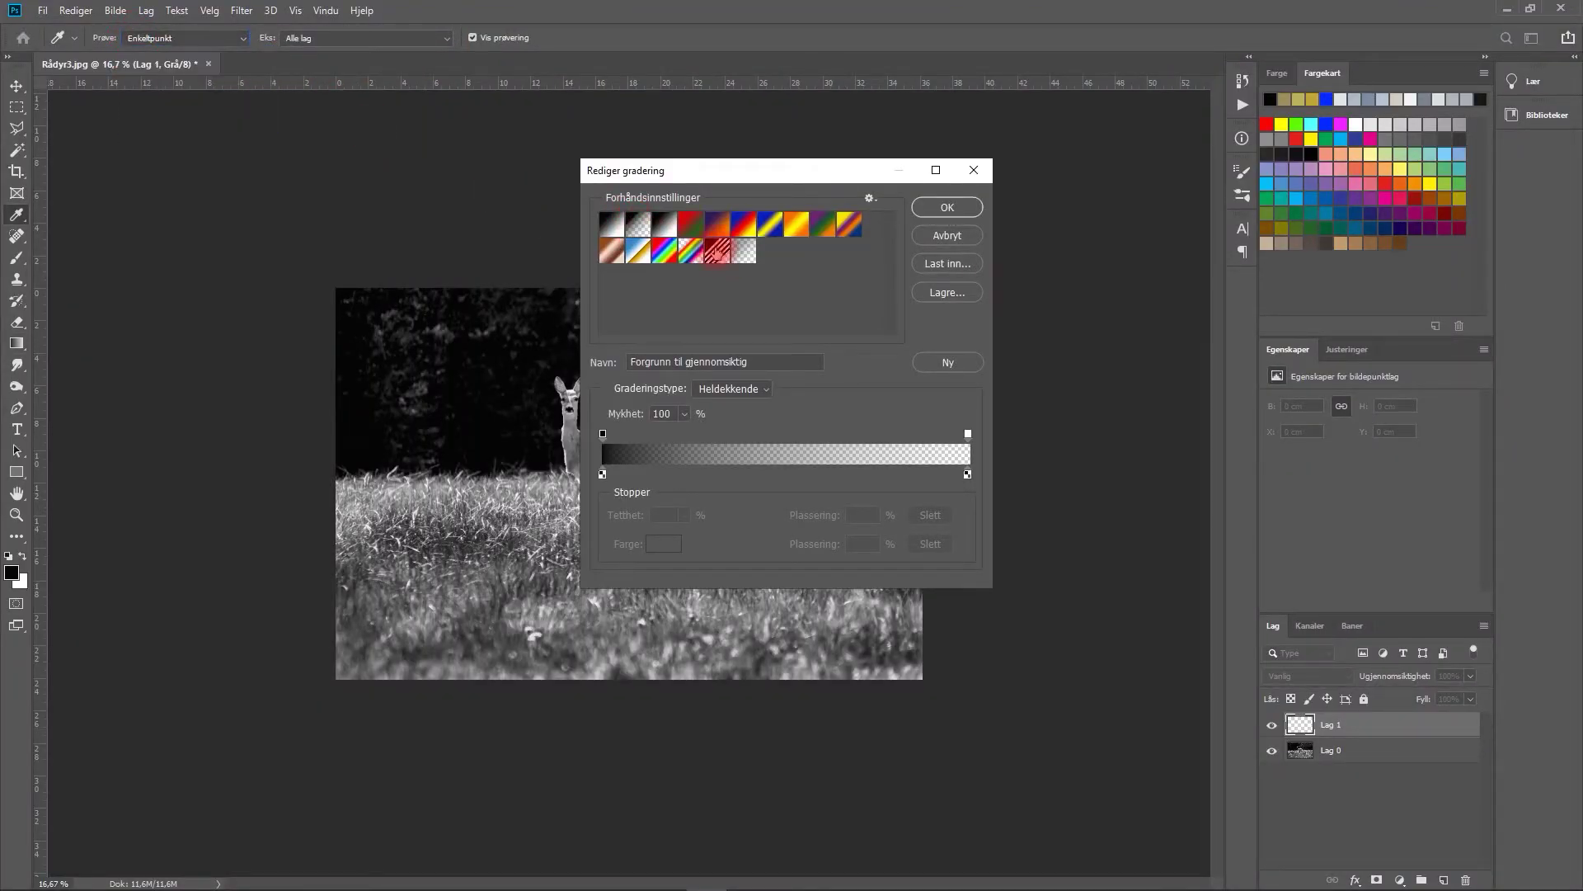
pyautogui.click(938, 232)
pyautogui.click(946, 210)
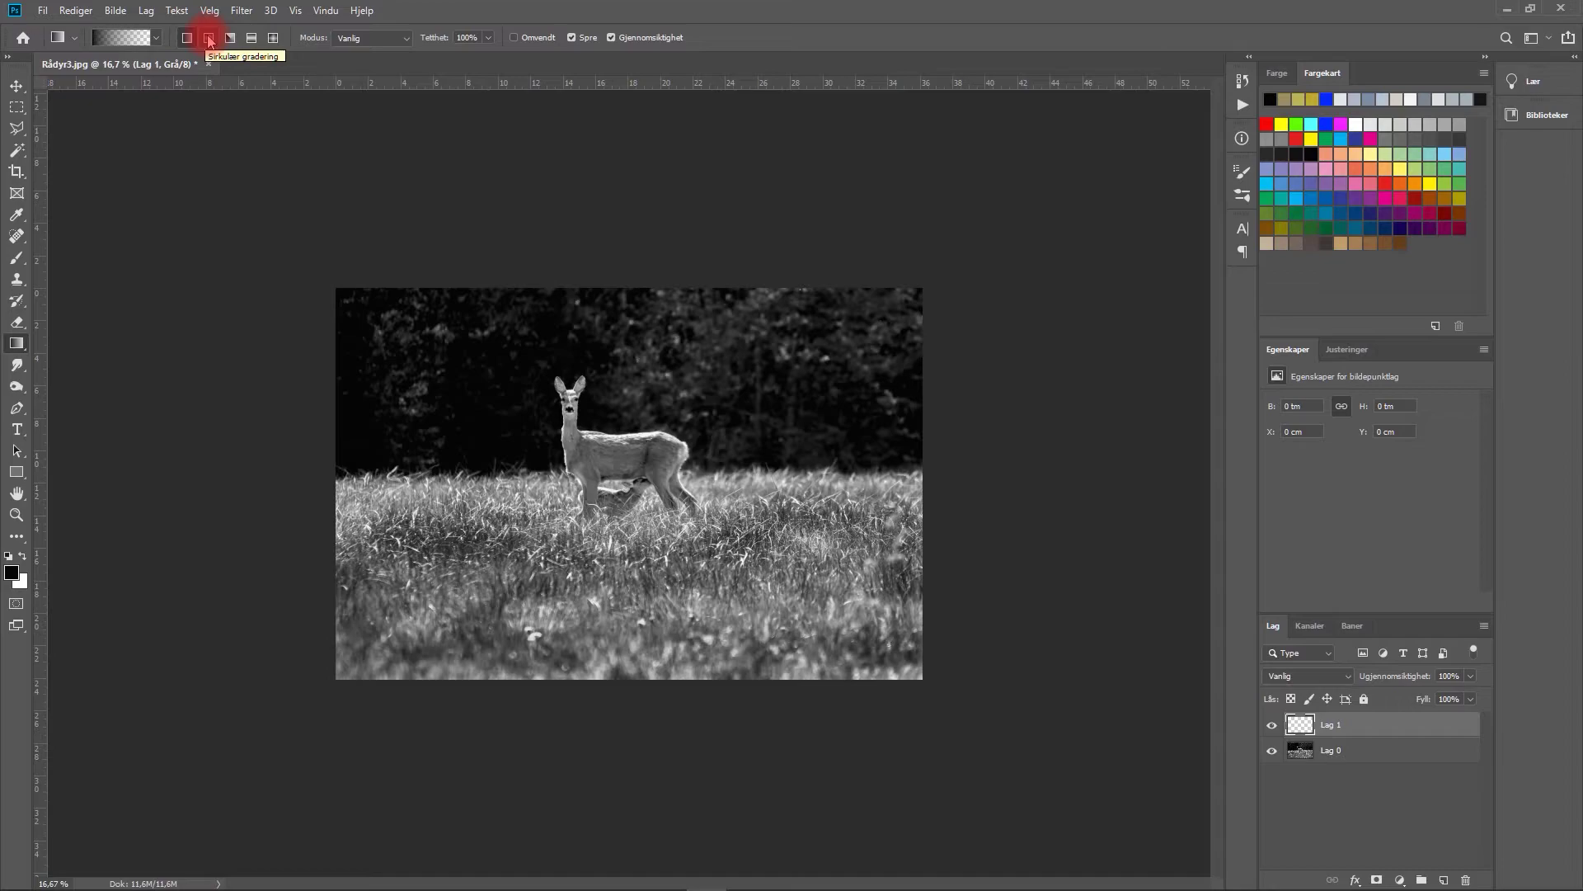
pyautogui.click(209, 39)
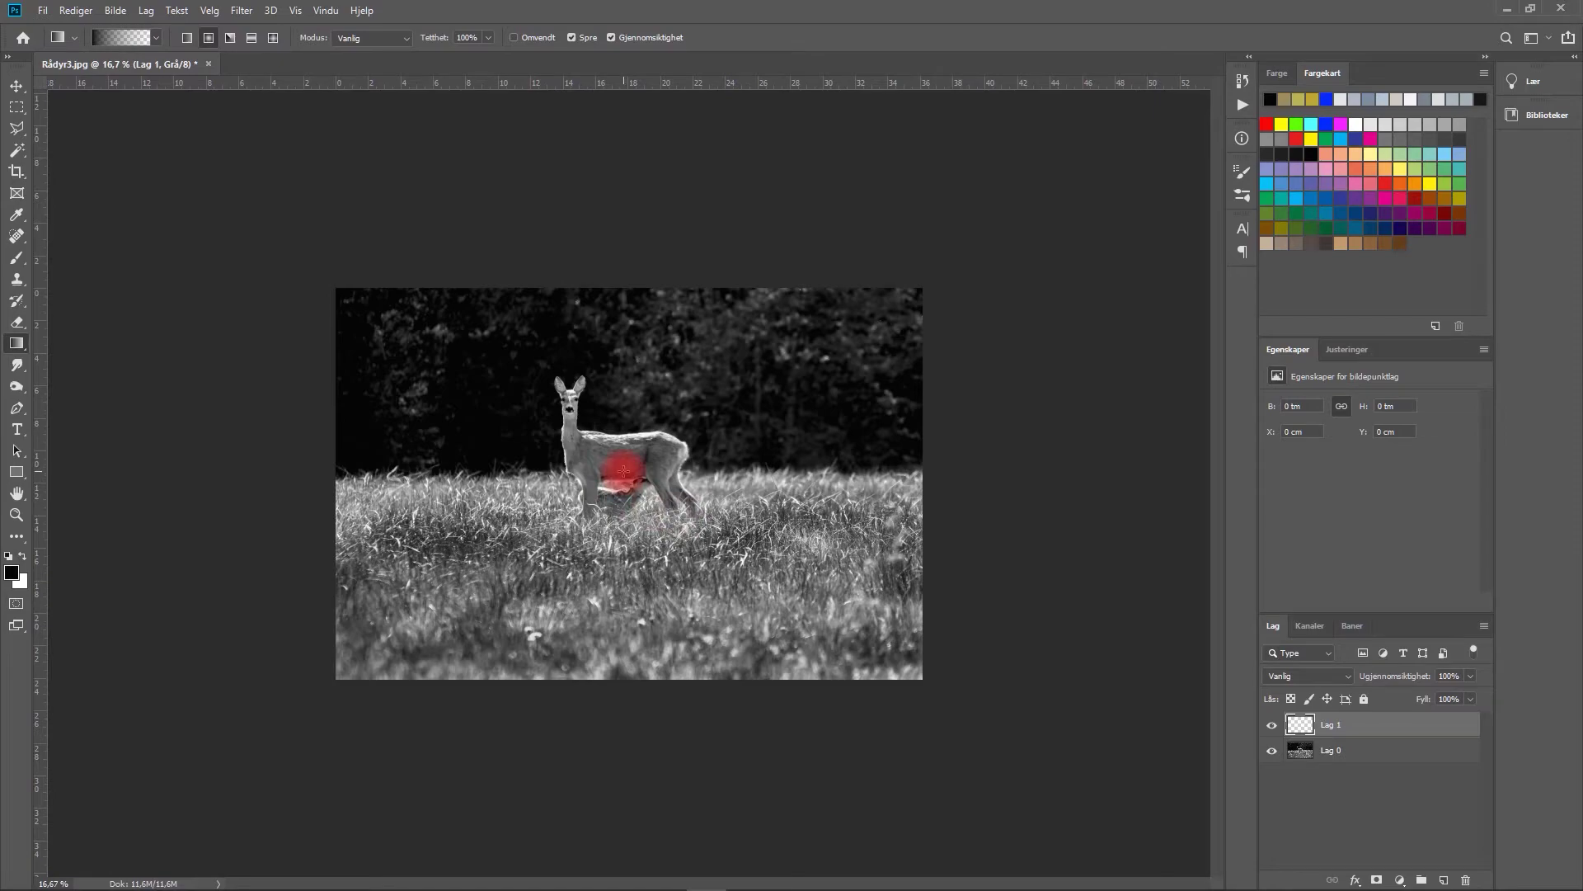
# - Try a radial gradient from the deer's belly out past the photo's edge on the empty layer, and undo it
pyautogui.moveTo(624, 470); pyautogui.dragTo(49, 476)
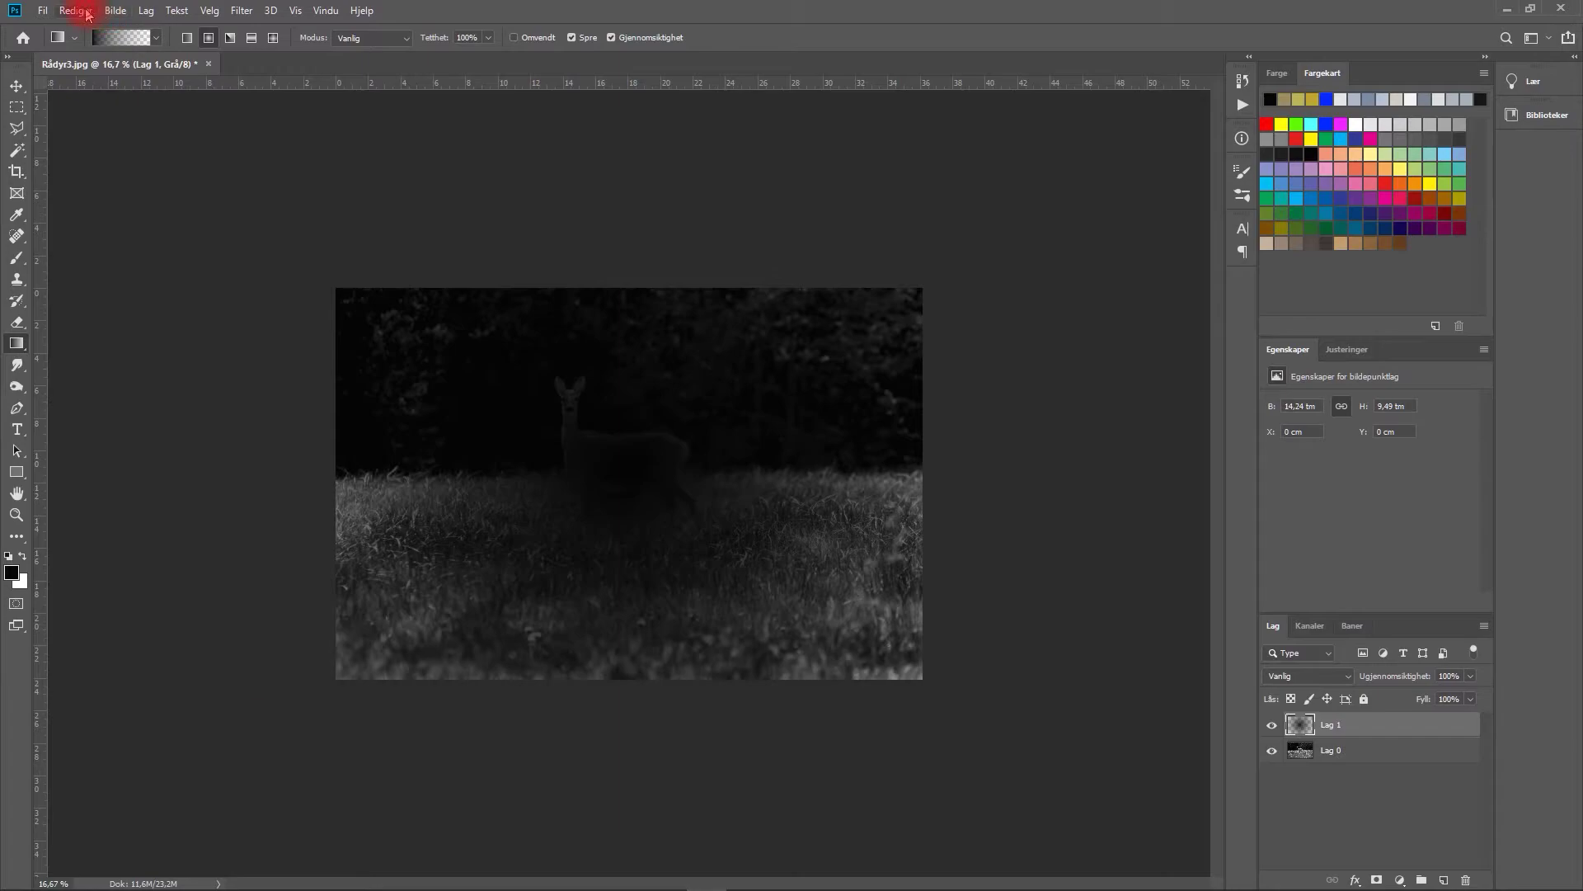
pyautogui.click(76, 11)
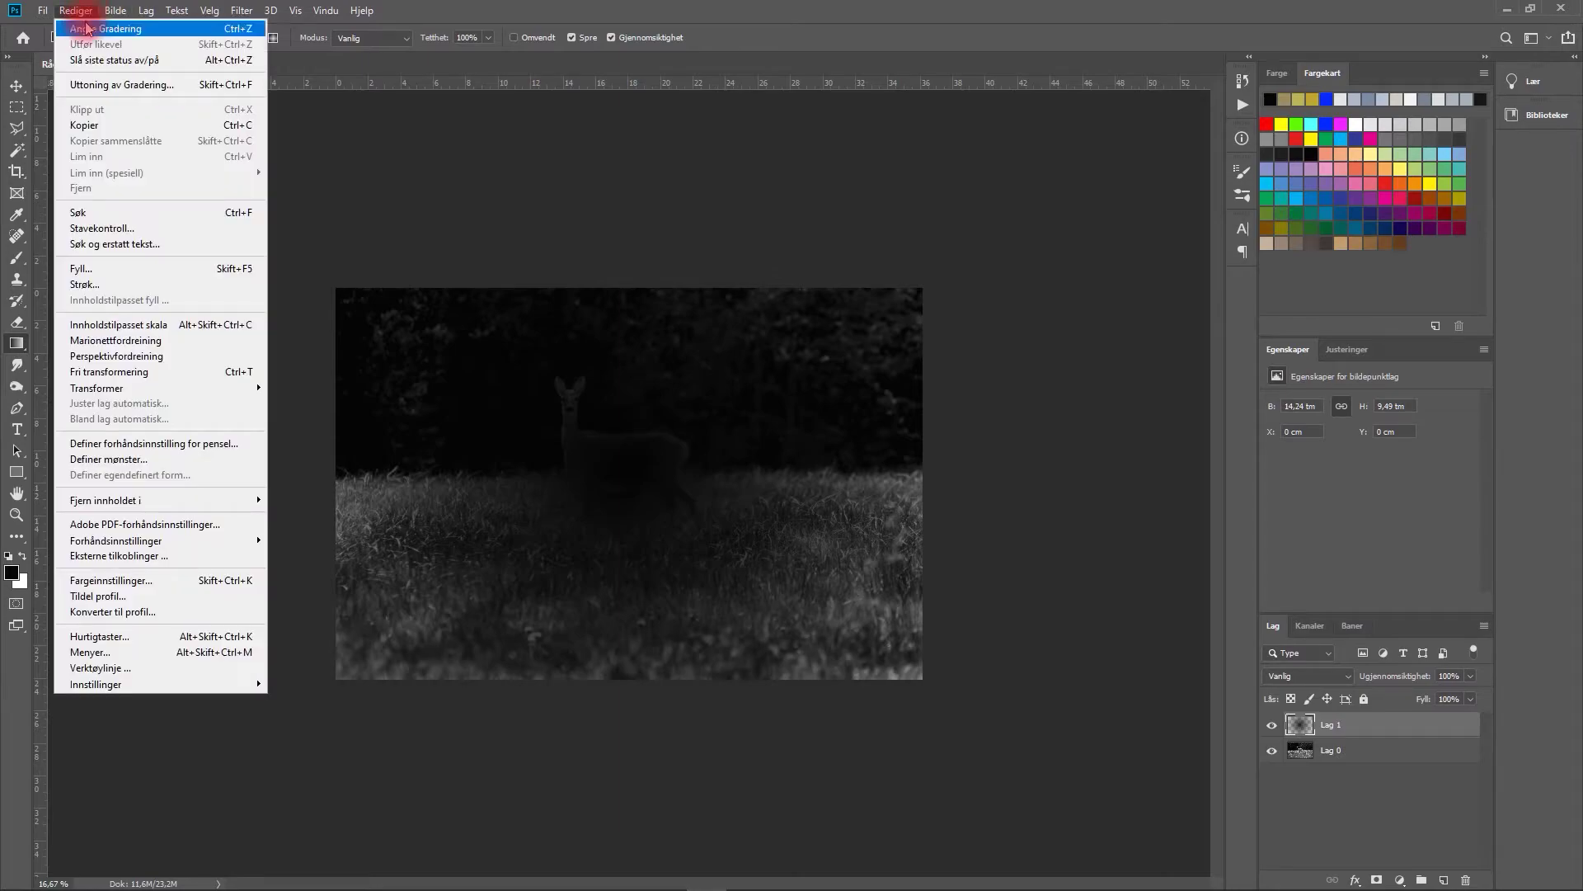
pyautogui.click(87, 29)
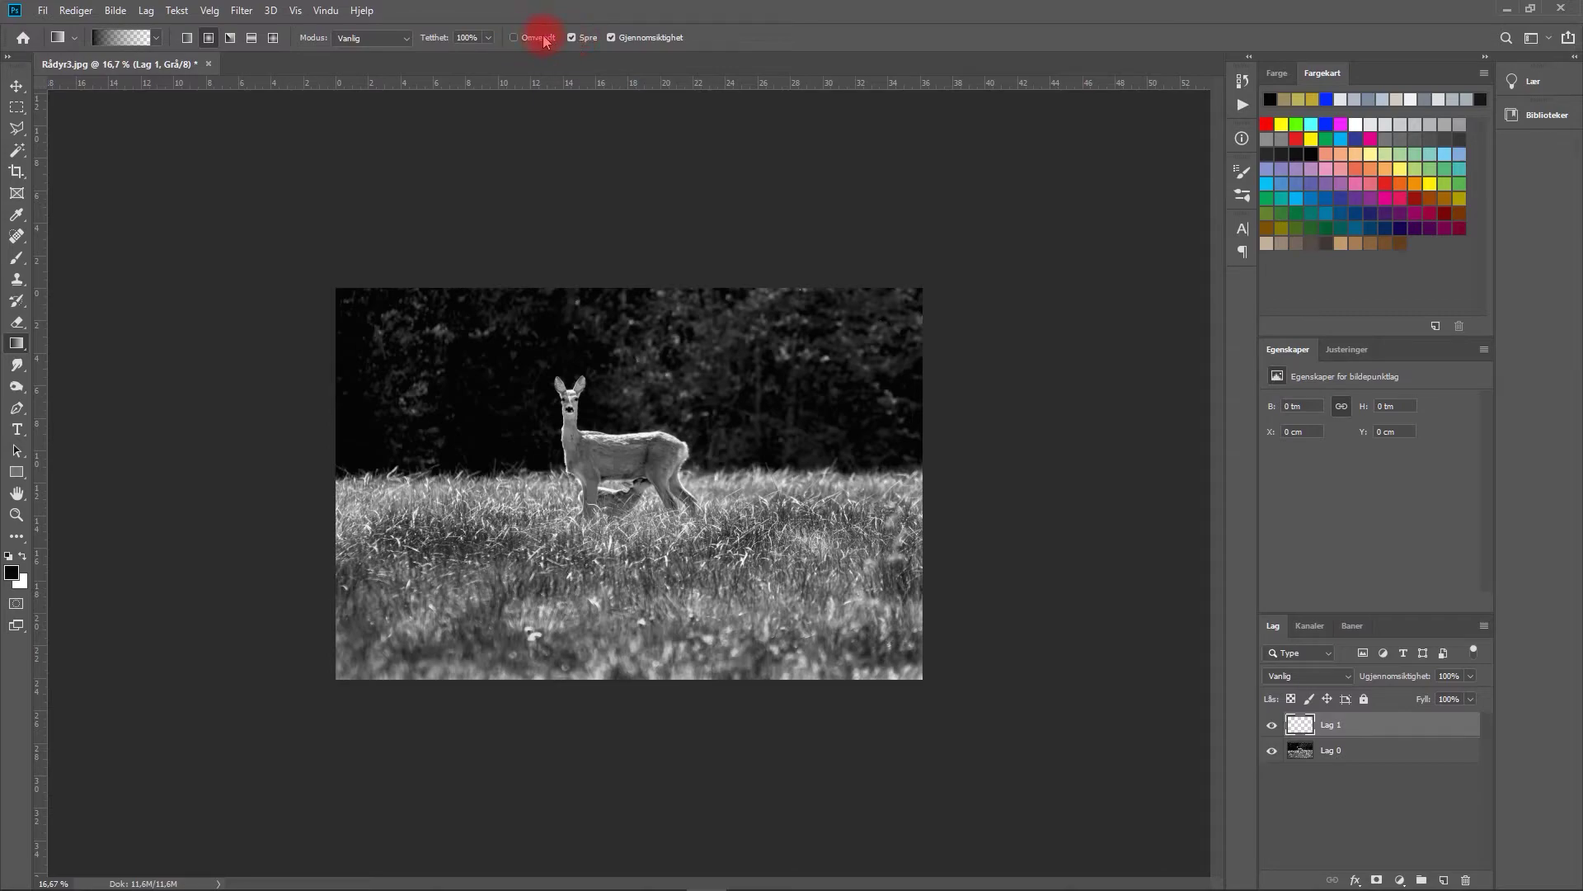
# - Reverse the gradient and draw it on the empty layer from the deer's belly out well beyond the photo's edge as a dark vignette
pyautogui.click(515, 41)
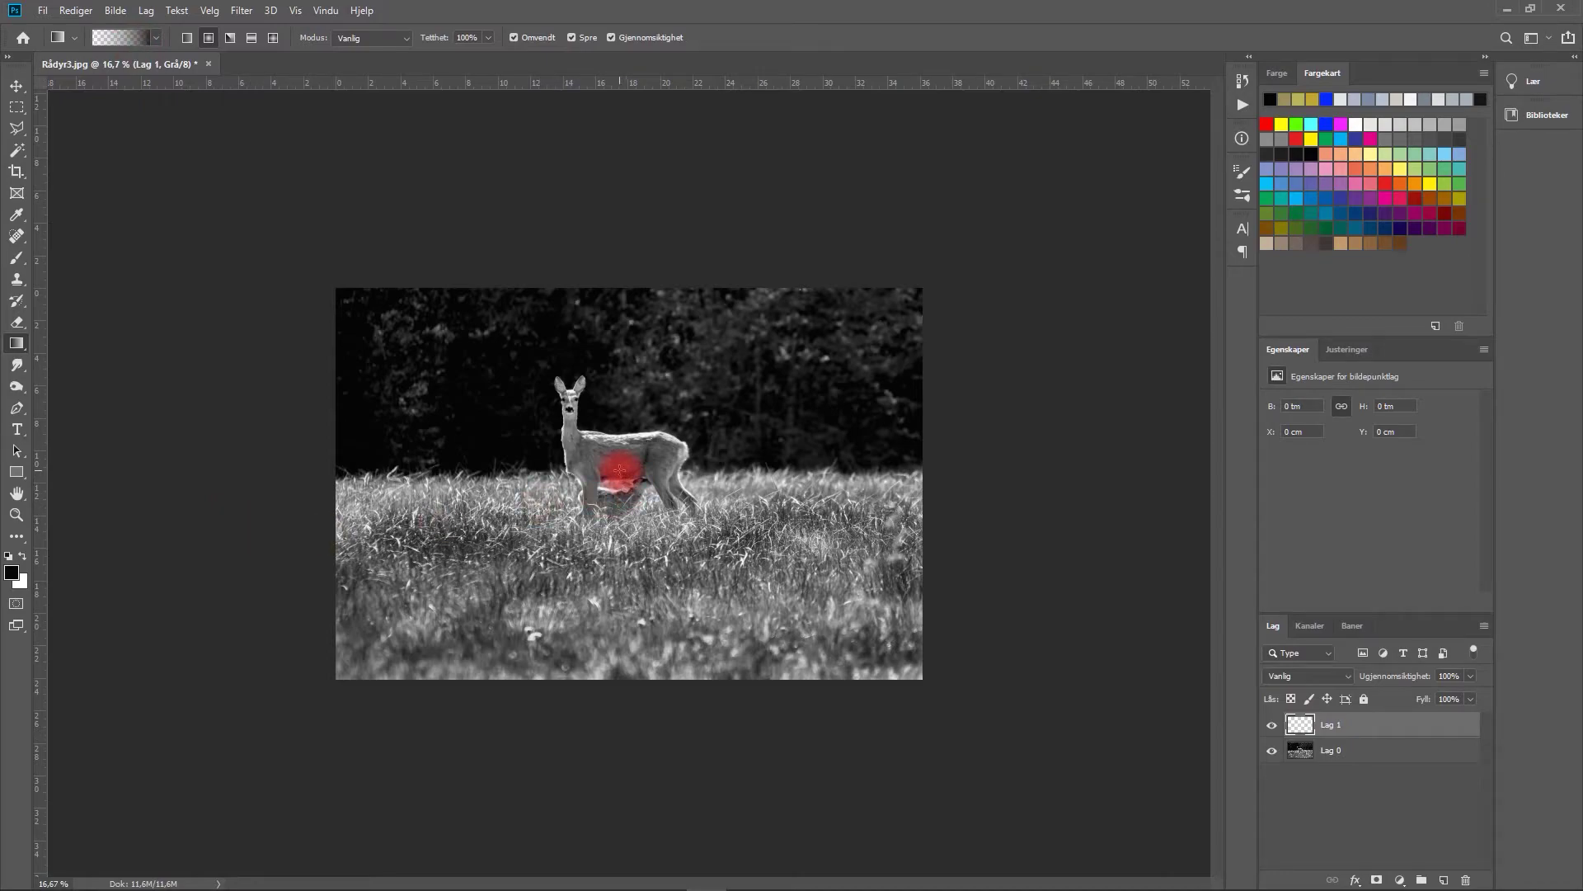
pyautogui.moveTo(619, 469); pyautogui.dragTo(43, 470)
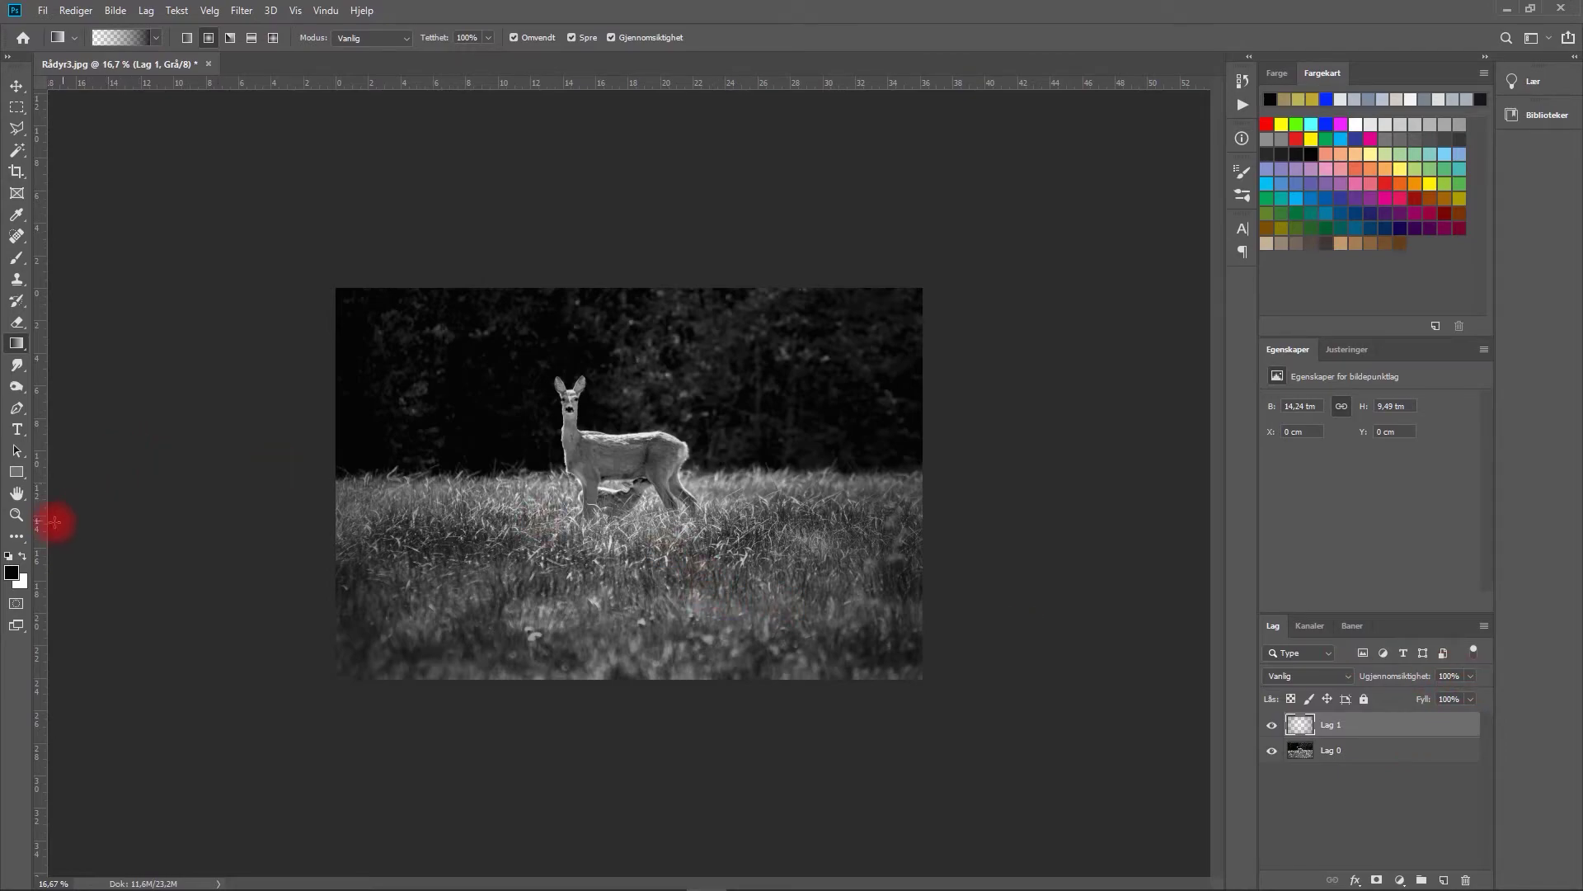
# - Set the vignette layer's opacity to 87% and flatten all layers into one background
pyautogui.click(16, 514)
pyautogui.click(629, 452)
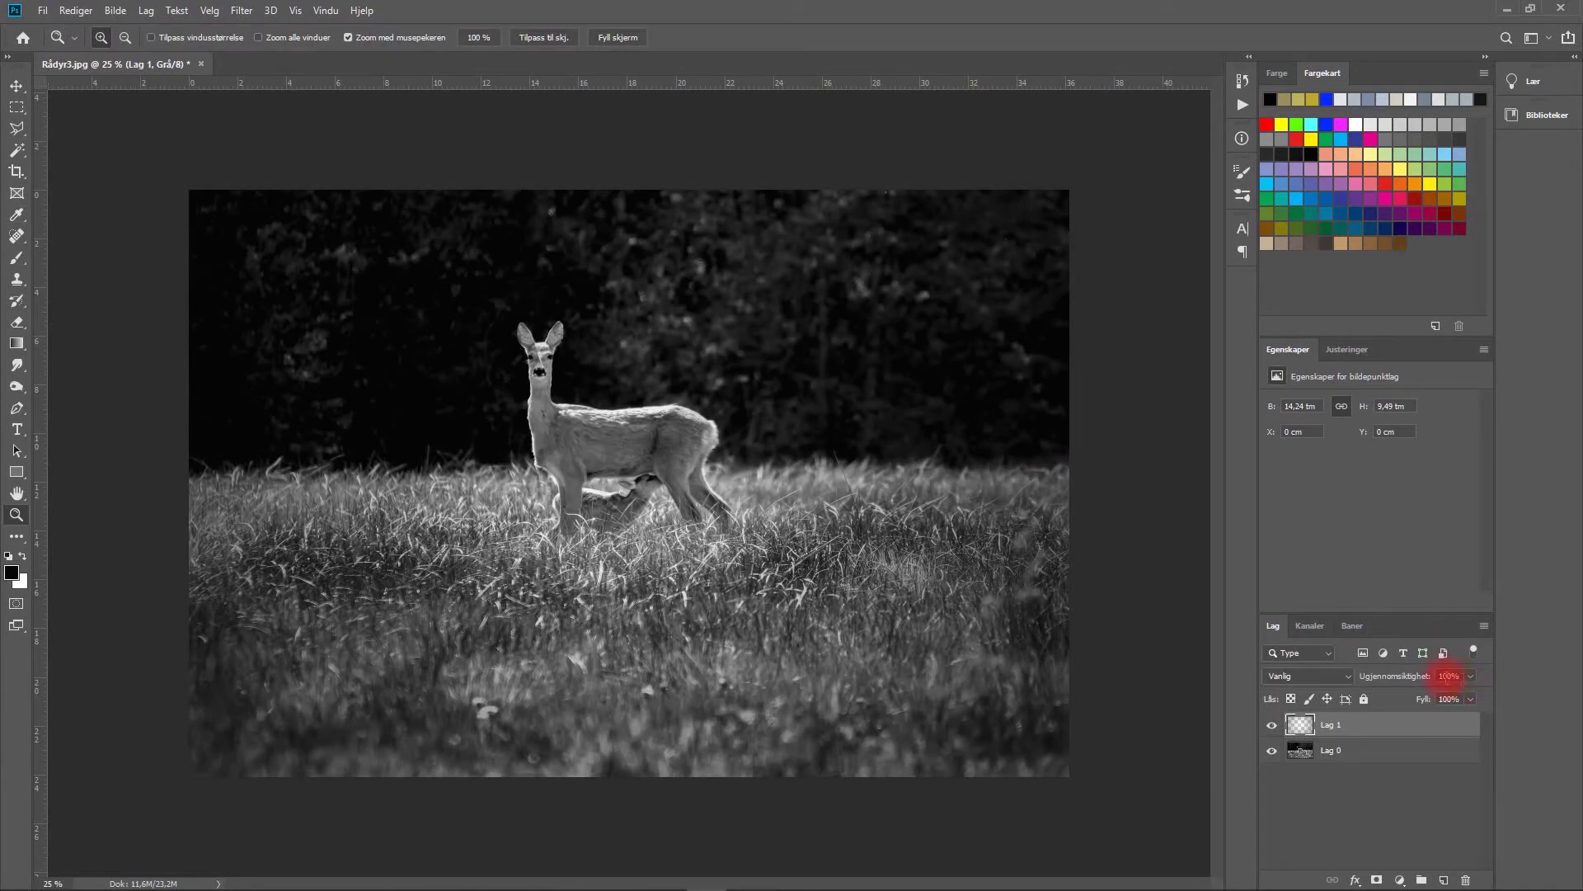
pyautogui.click(1470, 676)
pyautogui.moveTo(1470, 698)
pyautogui.mouseDown()
pyautogui.moveTo(1424, 698)
pyautogui.moveTo(1452, 700)
pyautogui.mouseUp()
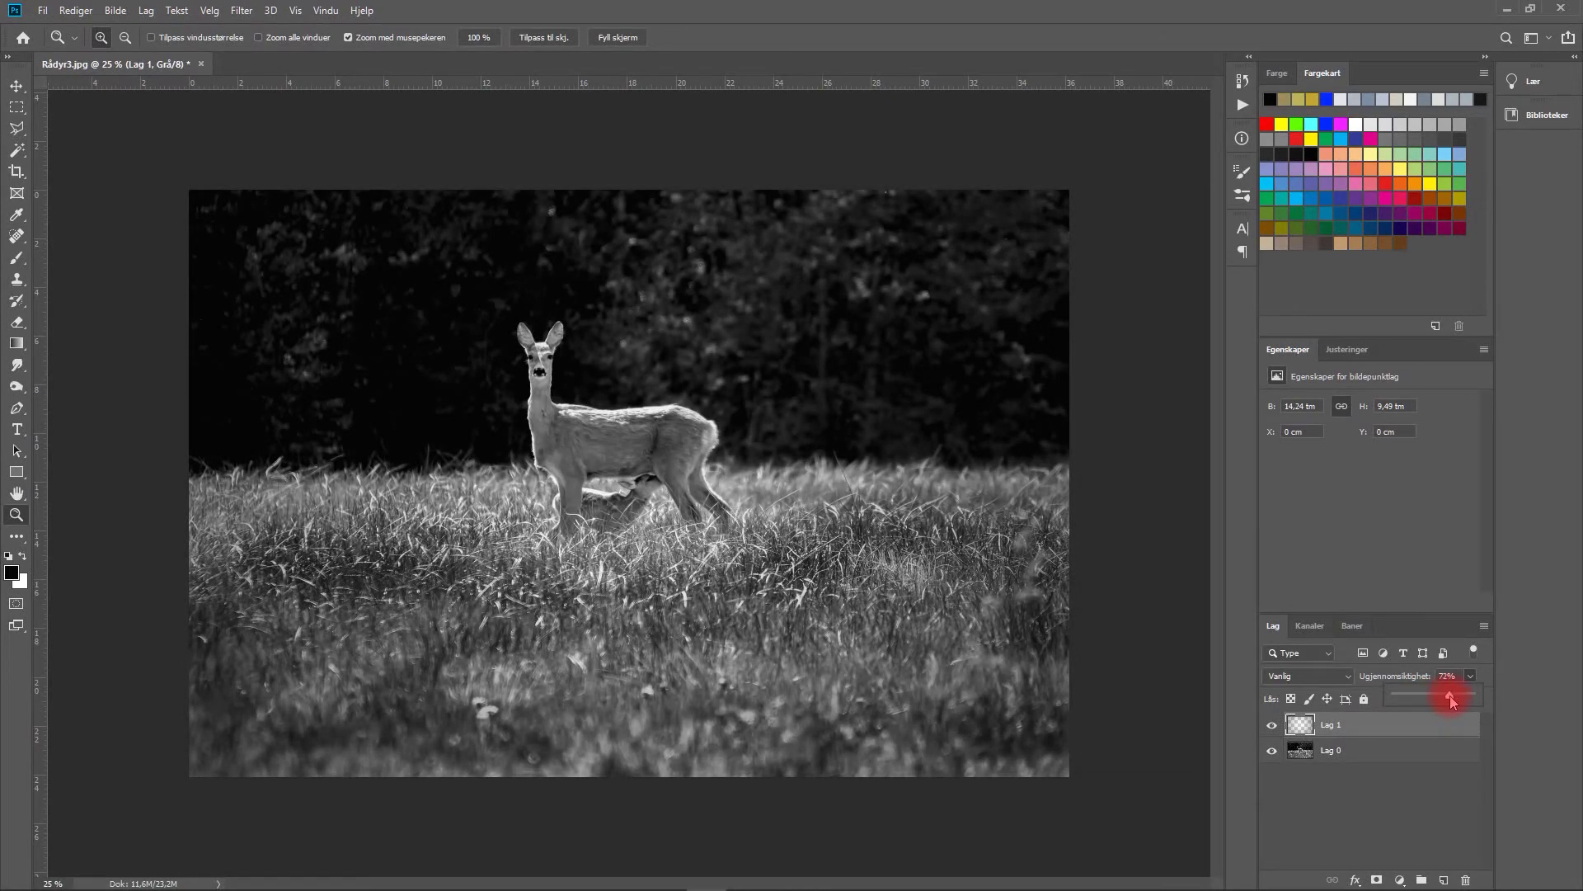
pyautogui.moveTo(1454, 698); pyautogui.dragTo(1460, 699)
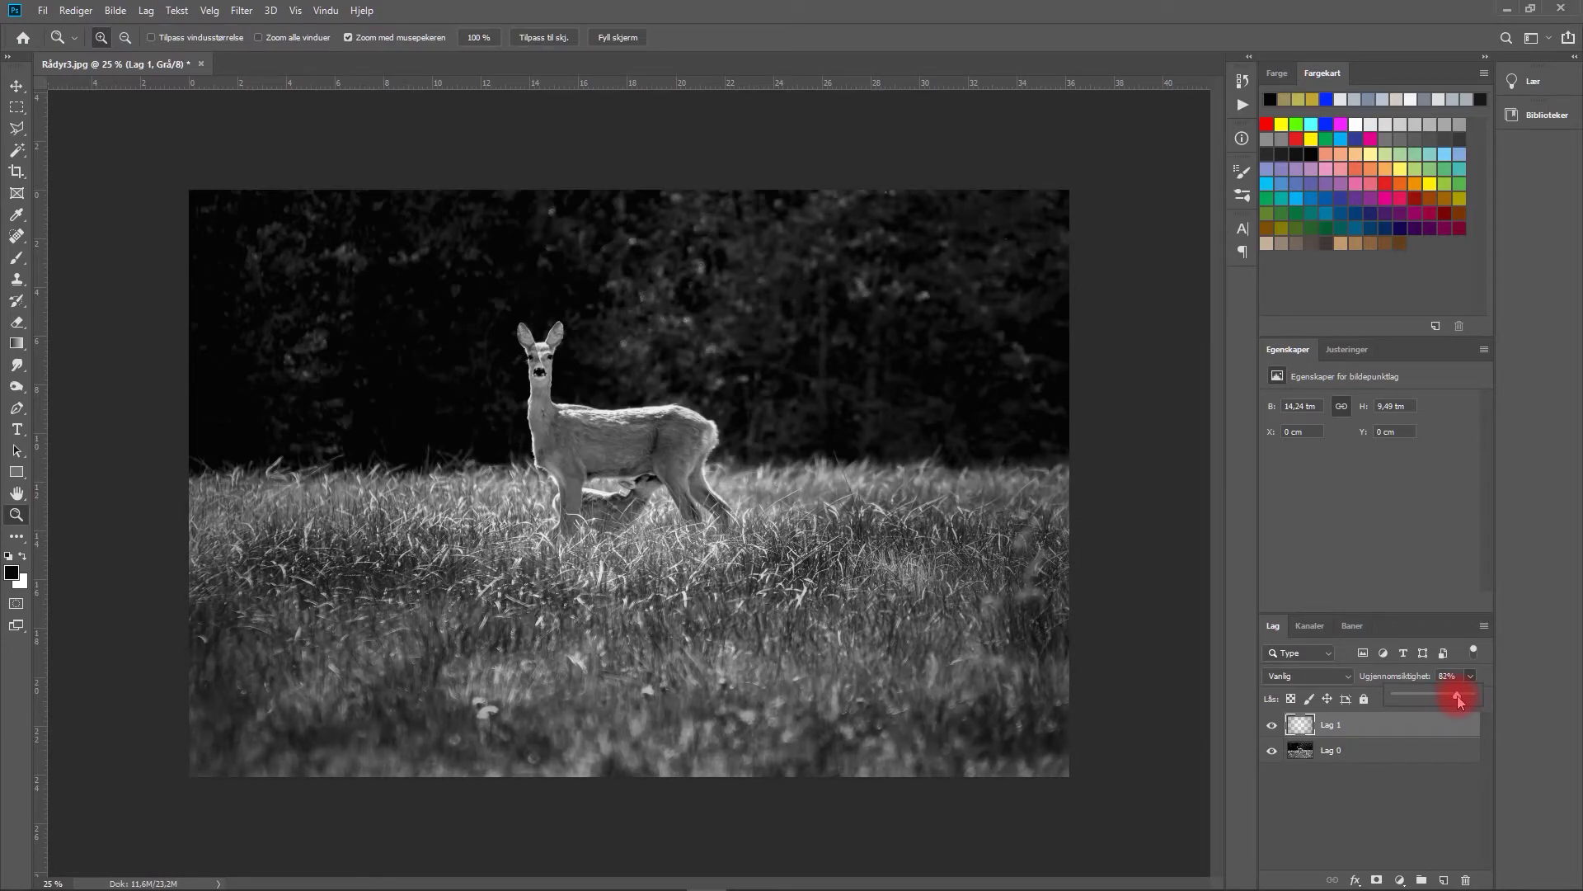
pyautogui.moveTo(1460, 697); pyautogui.dragTo(1461, 699)
pyautogui.click(147, 12)
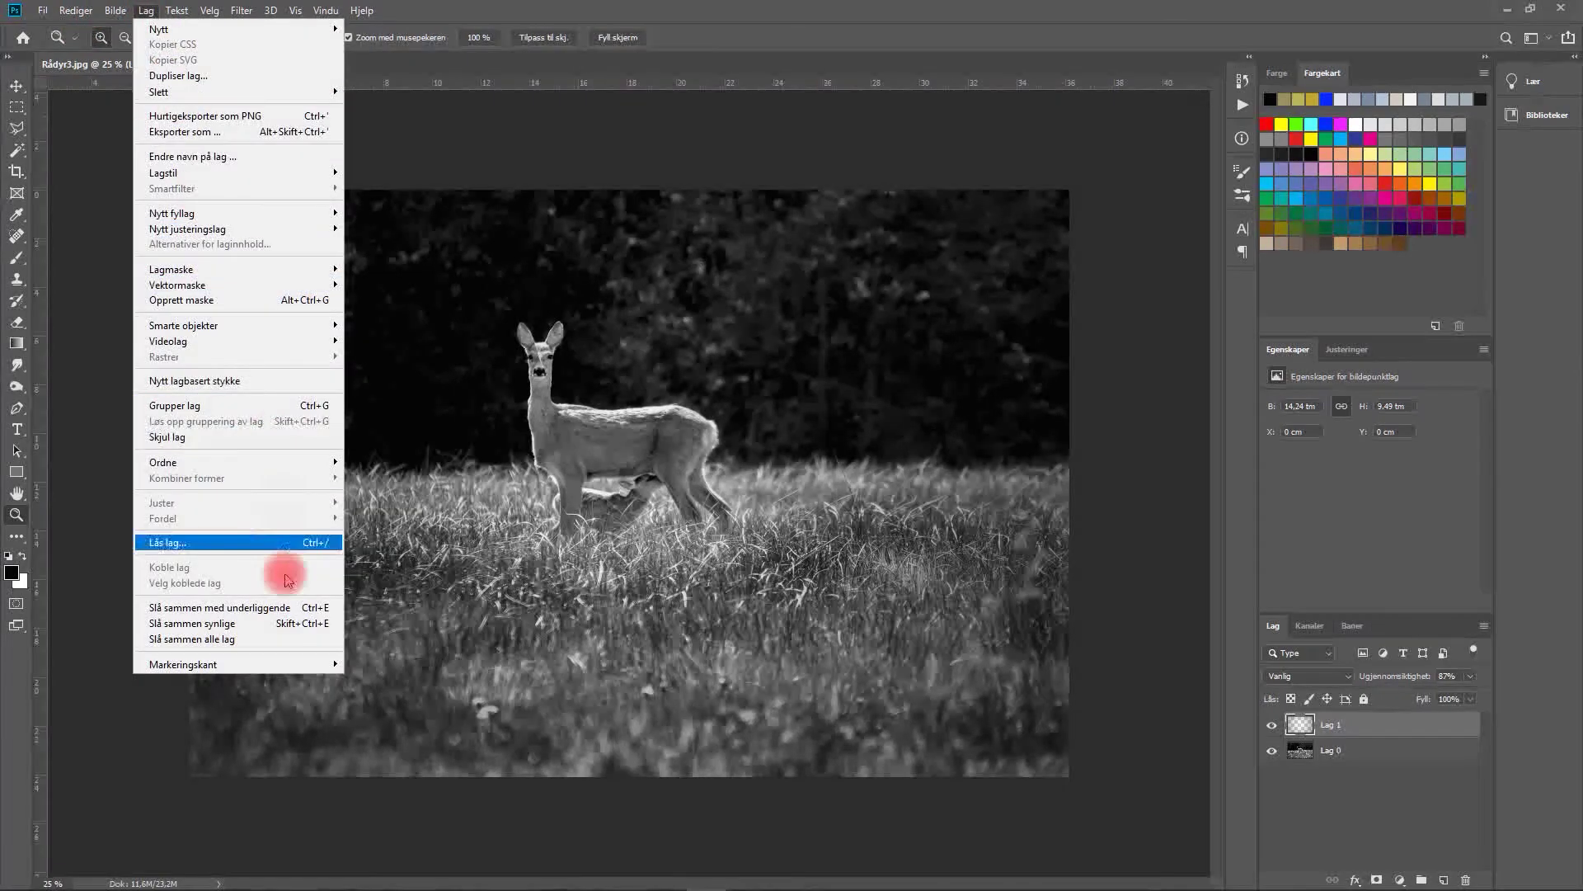
pyautogui.click(266, 646)
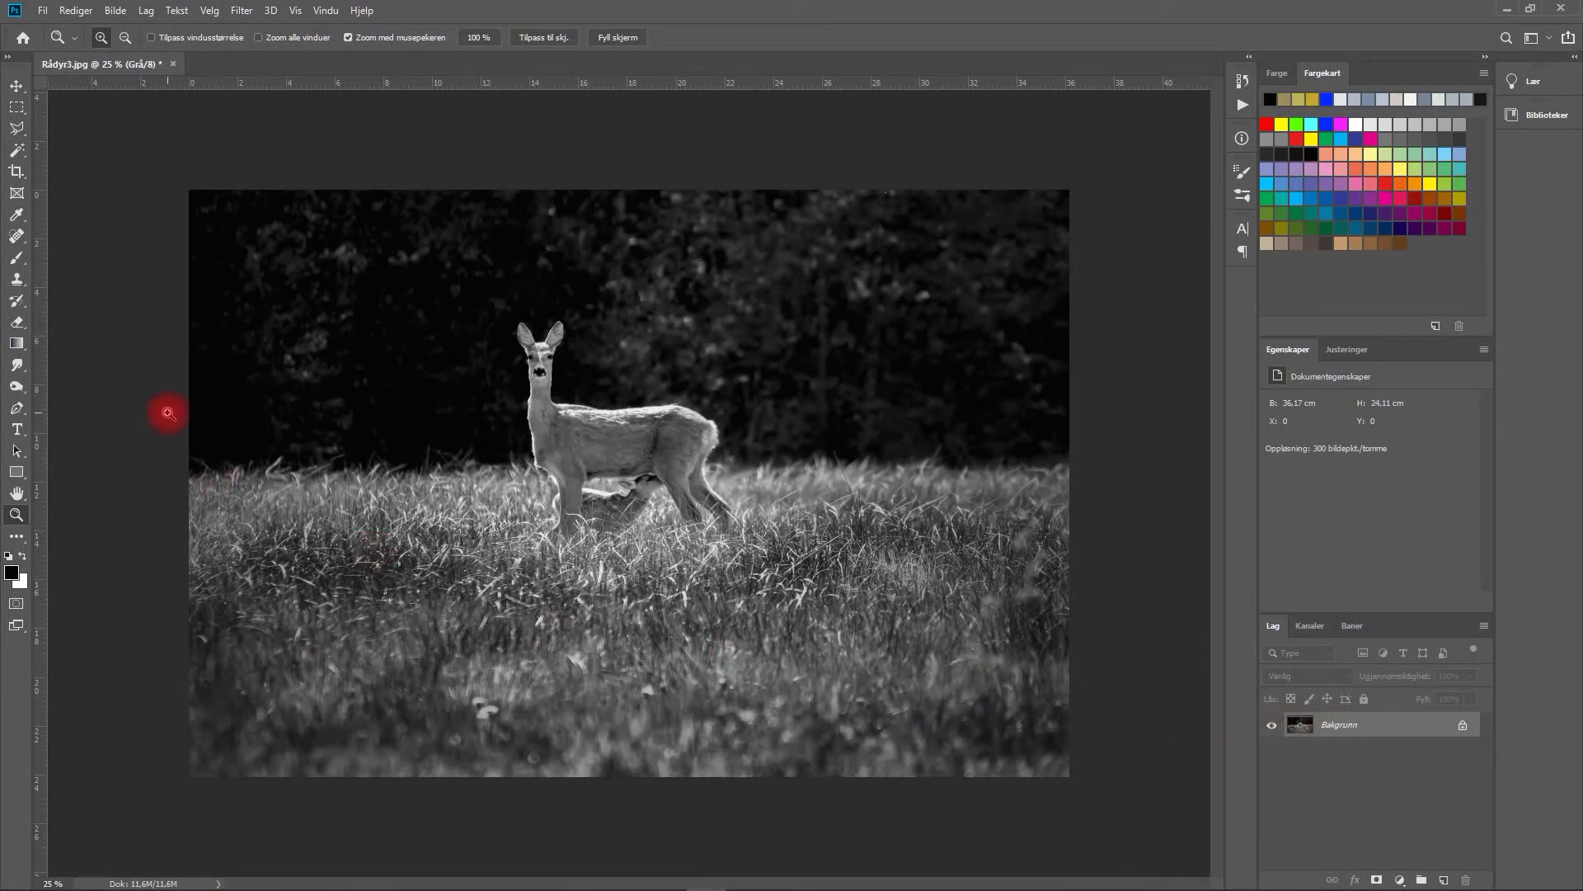
# - Set the Spot Healing Brush to 45 px and remove the bright flowers in the foreground grass below the deer
pyautogui.click(18, 238)
pyautogui.moveTo(528, 736); pyautogui.dragTo(460, 719)
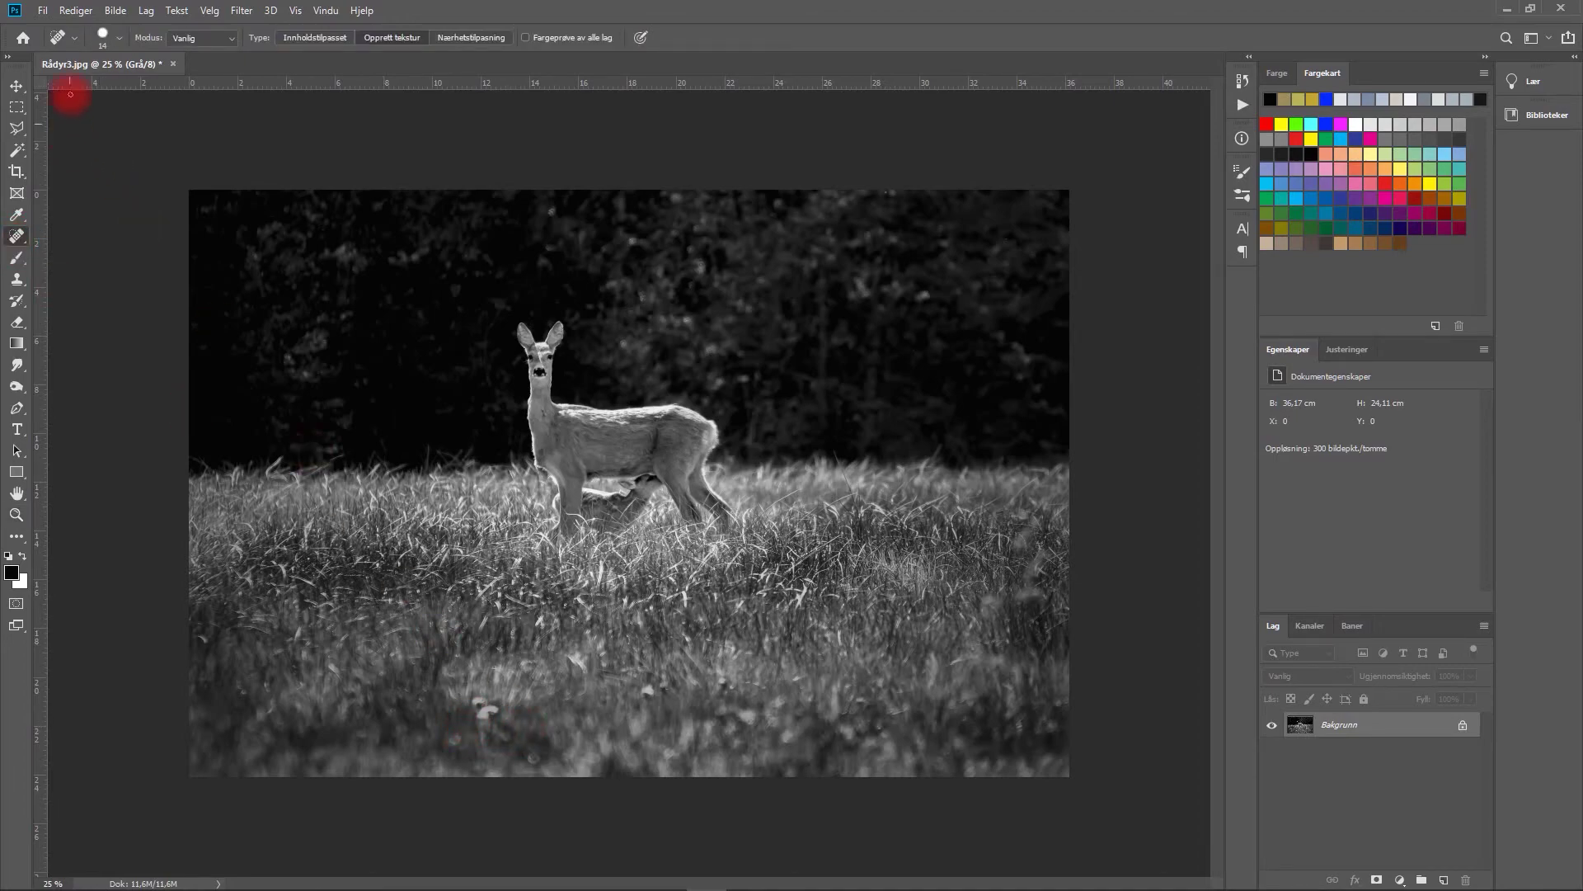
pyautogui.click(103, 39)
pyautogui.moveTo(106, 84); pyautogui.dragTo(64, 85)
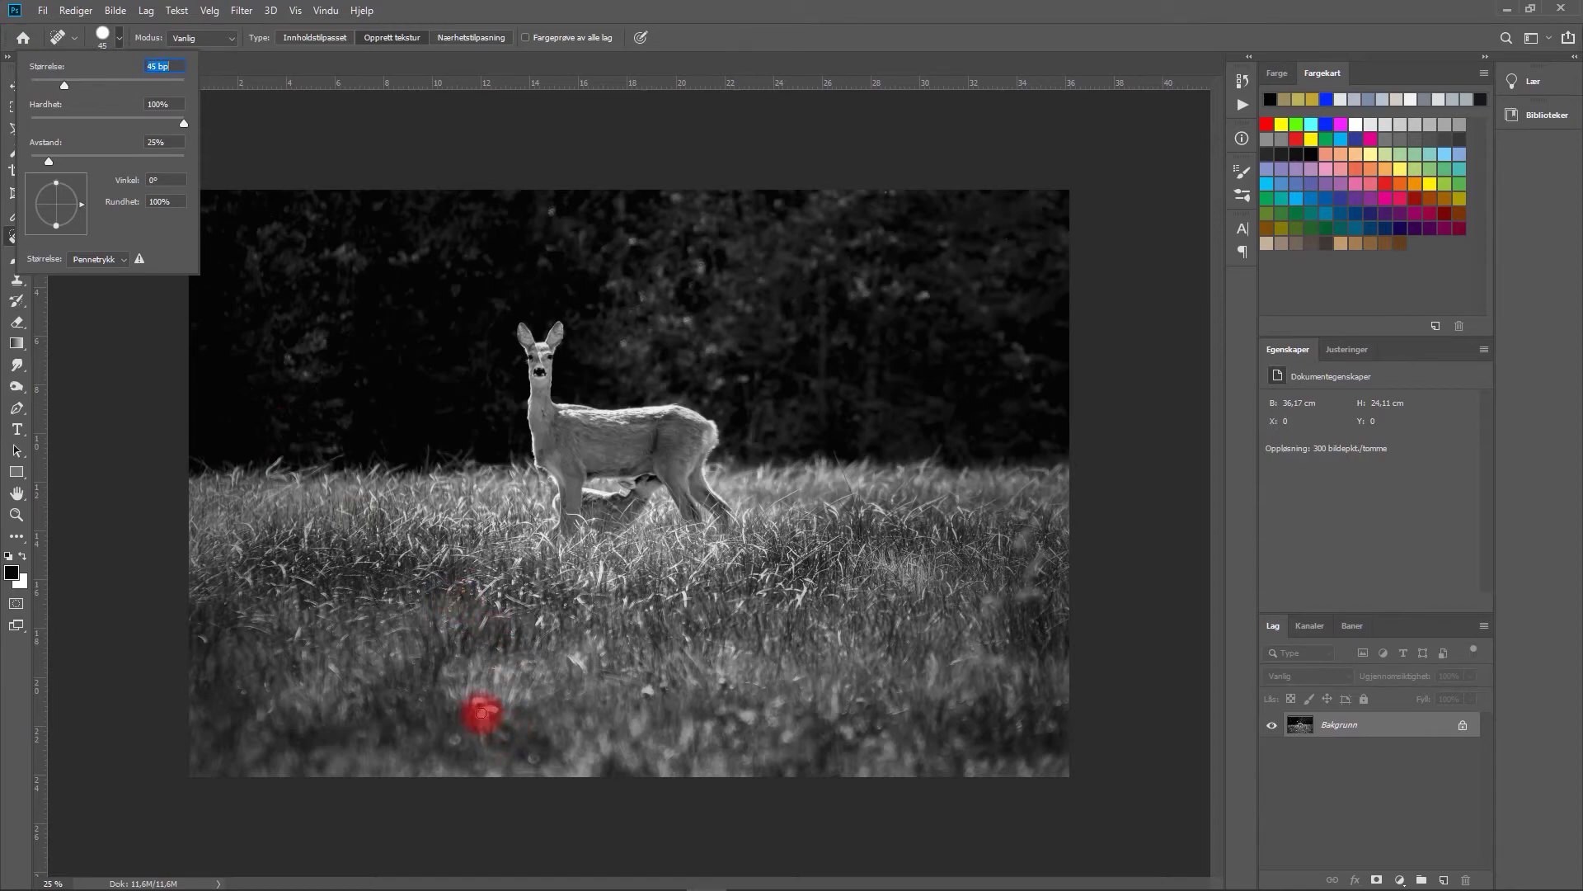
pyautogui.click(482, 711)
pyautogui.moveTo(485, 711)
pyautogui.mouseDown()
pyautogui.moveTo(353, 707)
pyautogui.moveTo(495, 731)
pyautogui.moveTo(486, 710)
pyautogui.moveTo(555, 717)
pyautogui.moveTo(459, 709)
pyautogui.moveTo(481, 721)
pyautogui.moveTo(488, 706)
pyautogui.moveTo(455, 697)
pyautogui.moveTo(490, 714)
pyautogui.mouseUp()
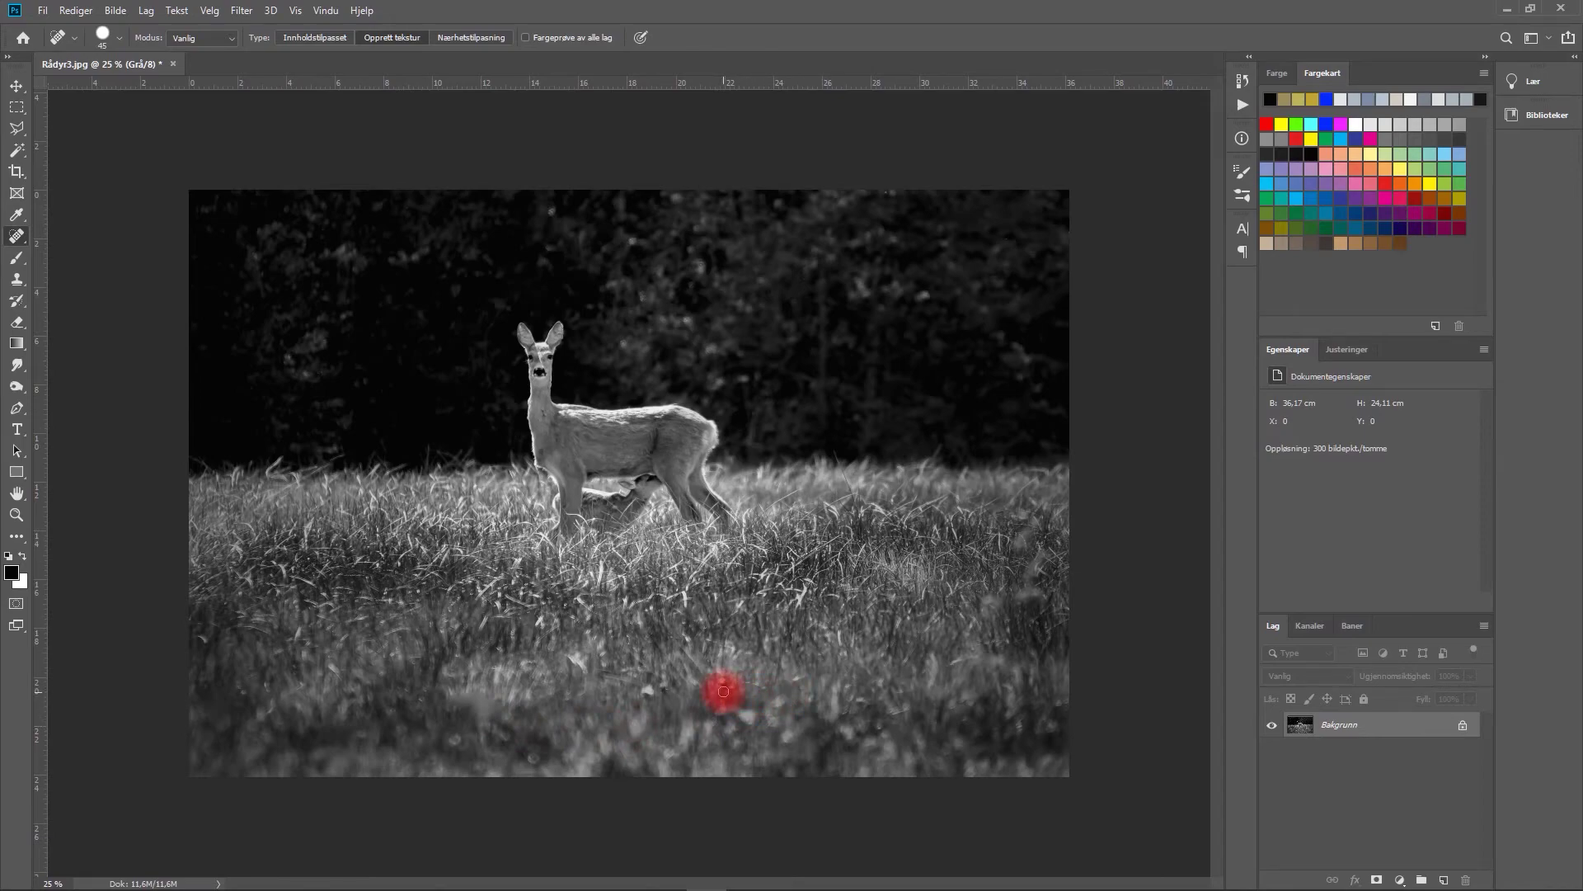